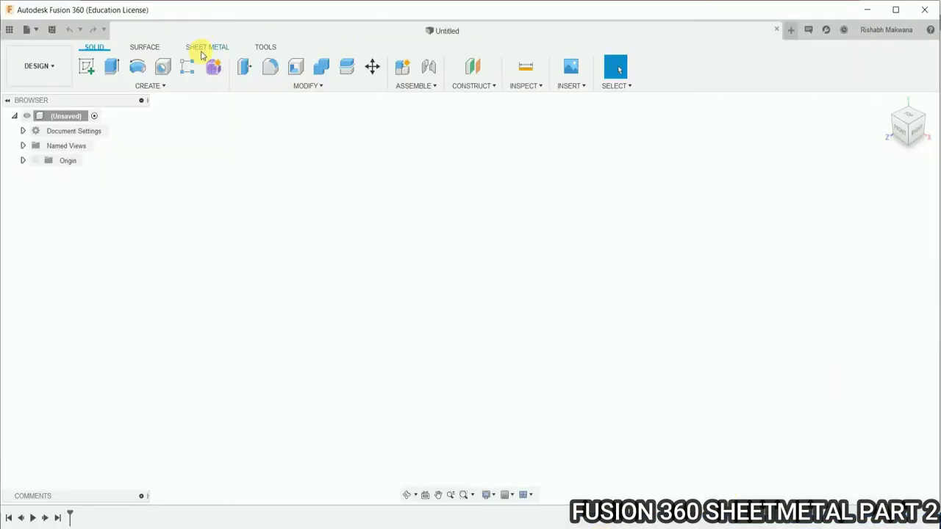
- On the Sheet Metal tab, start a sketch on the XZ ground plane and draw a two-point rectangle
click(203, 48)
click(112, 66)
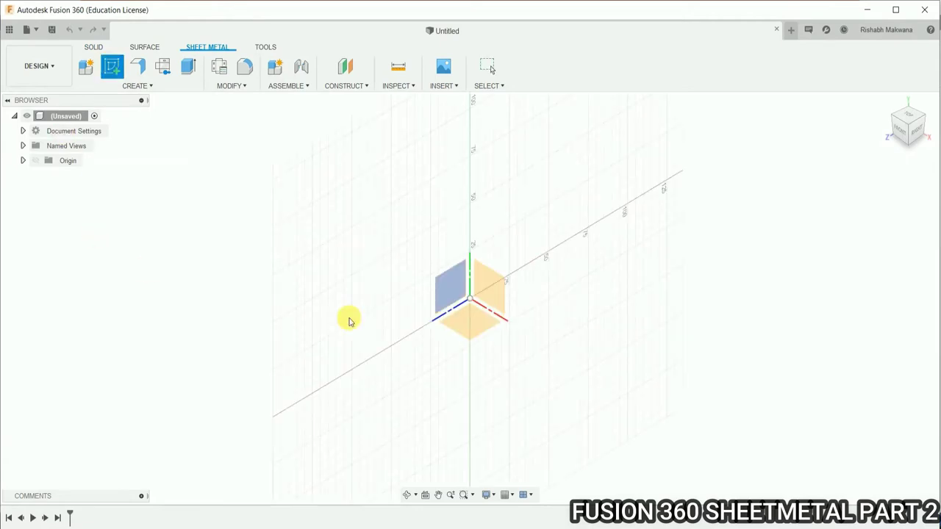
click(455, 323)
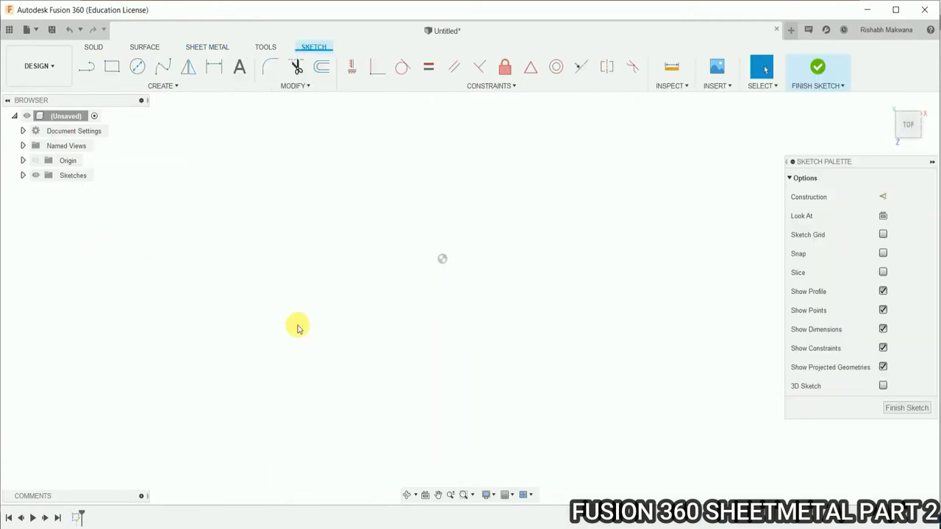
key(r)
click(441, 259)
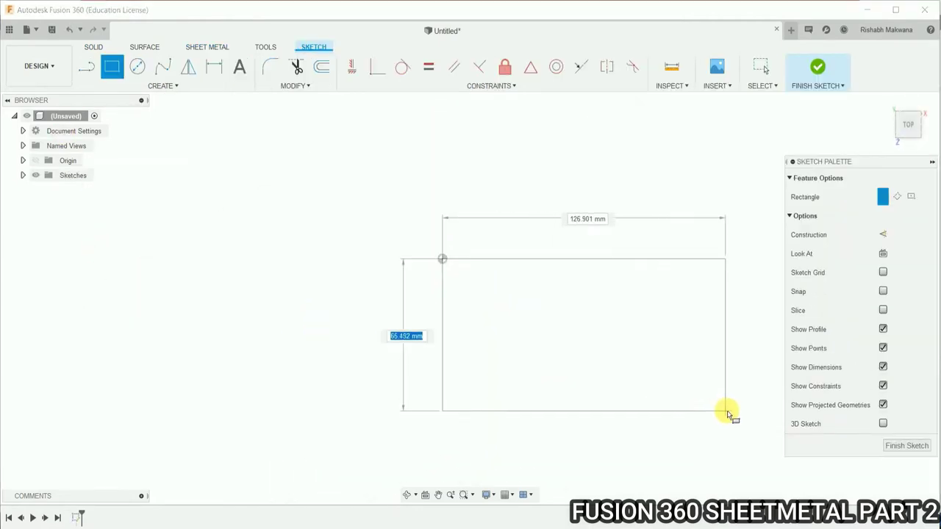
click(728, 409)
- Dimension the rectangle 200 mm wide and 80 mm tall, then finish the sketch
key(d)
click(546, 259)
click(542, 210)
text(00)
key(Return)
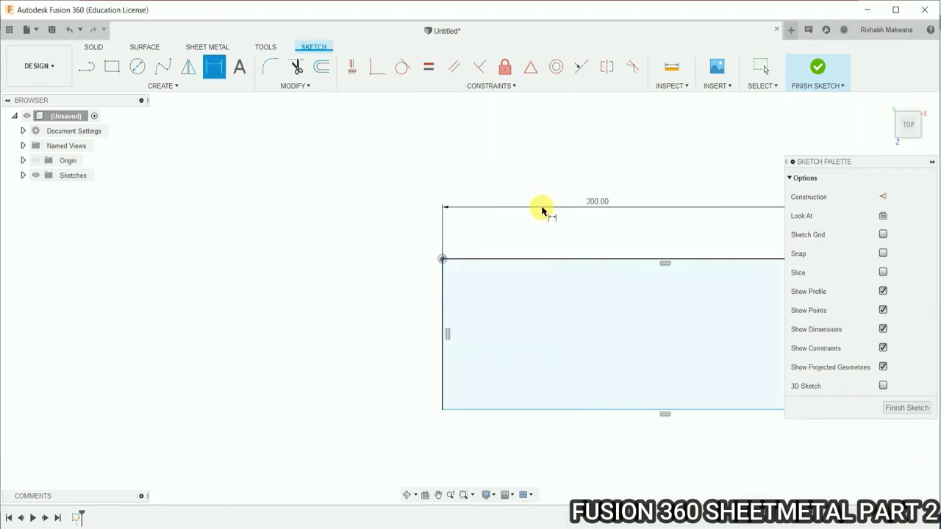
click(442, 283)
click(339, 304)
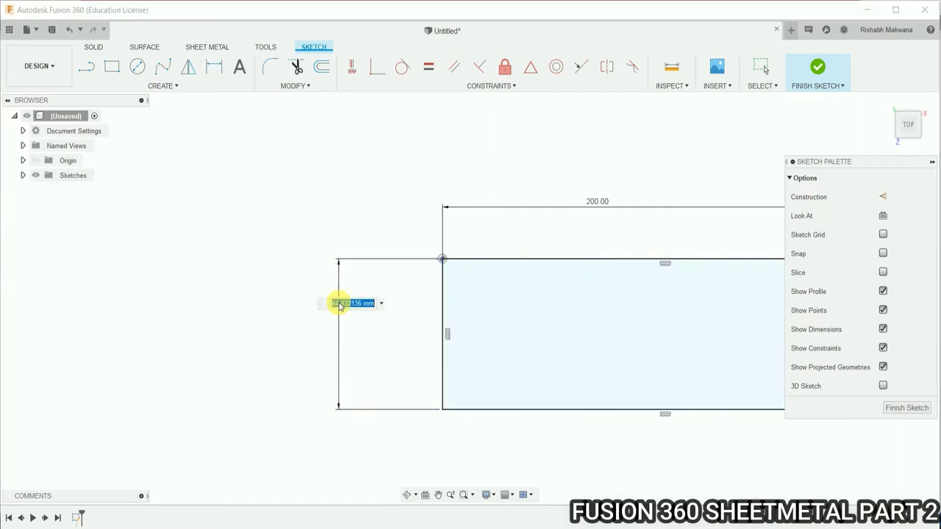
text(80)
key(Return)
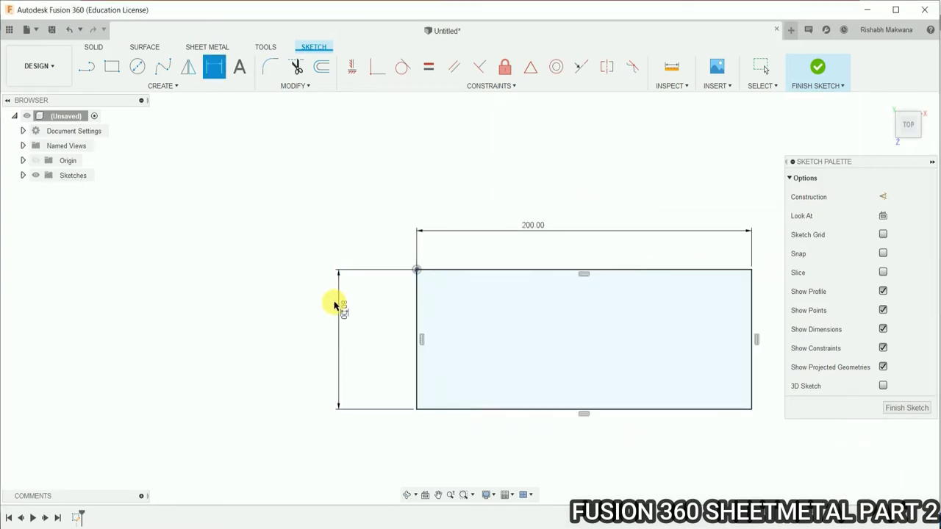
click(818, 69)
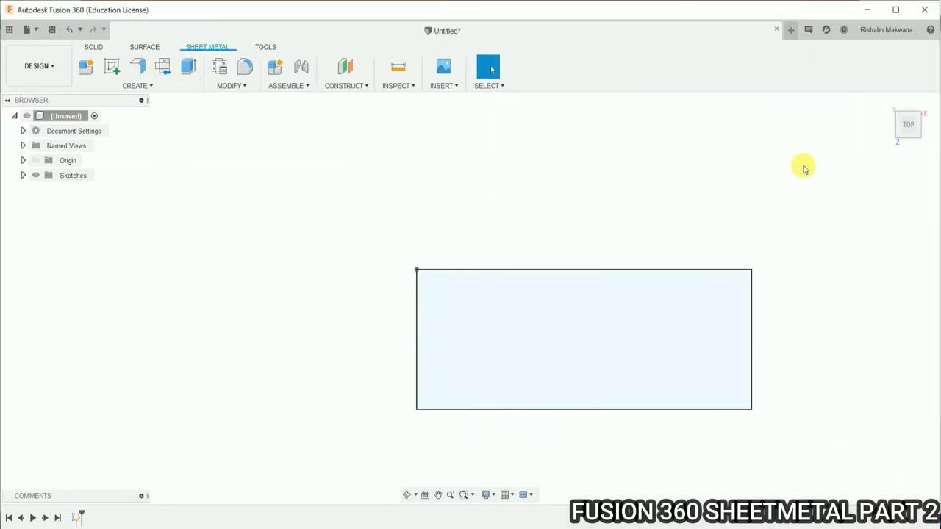
- Turn the rectangle profile into a flat steel sheet-metal plate
click(884, 106)
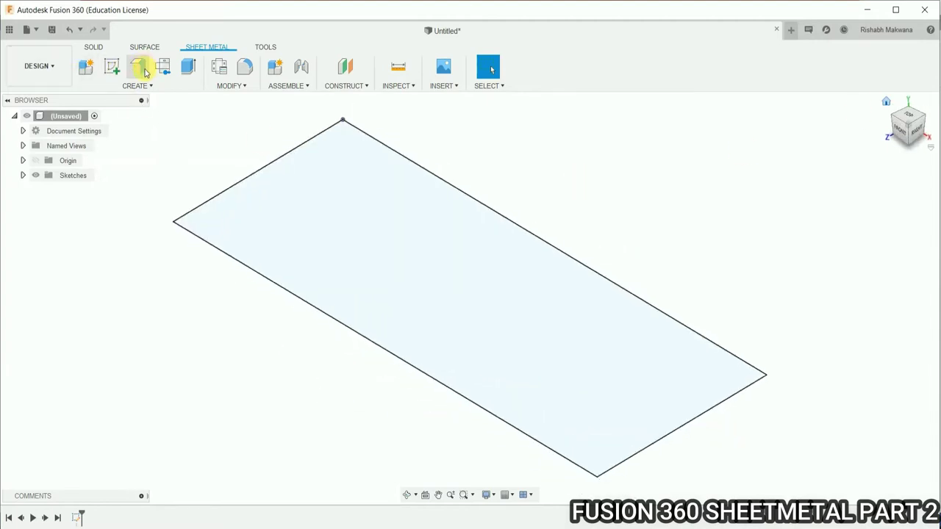
click(139, 67)
click(327, 264)
click(882, 391)
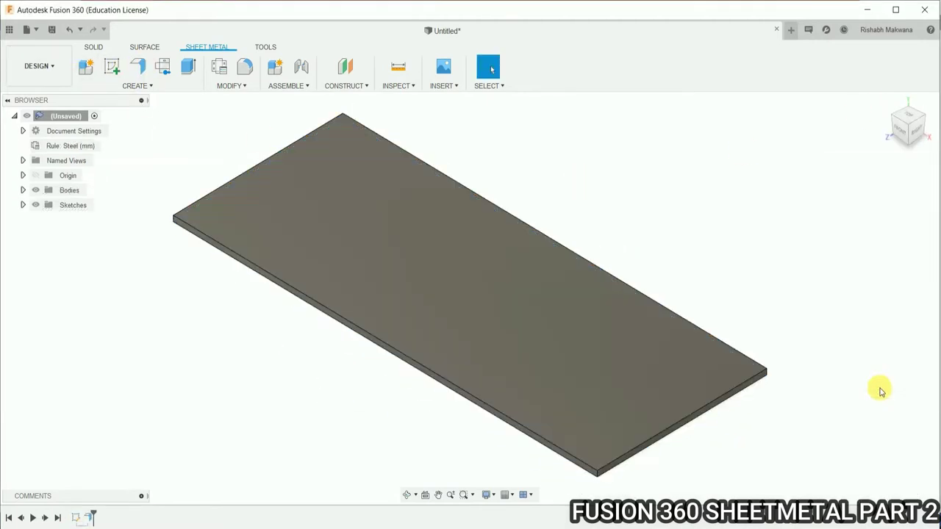
- Add a 50 mm, 90° flange along the plate's long back edge
click(136, 66)
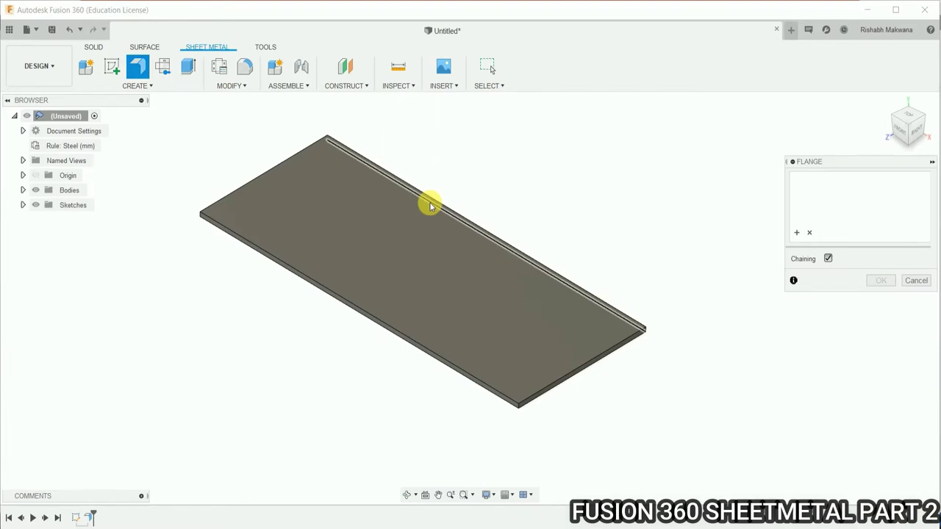
click(430, 201)
click(906, 359)
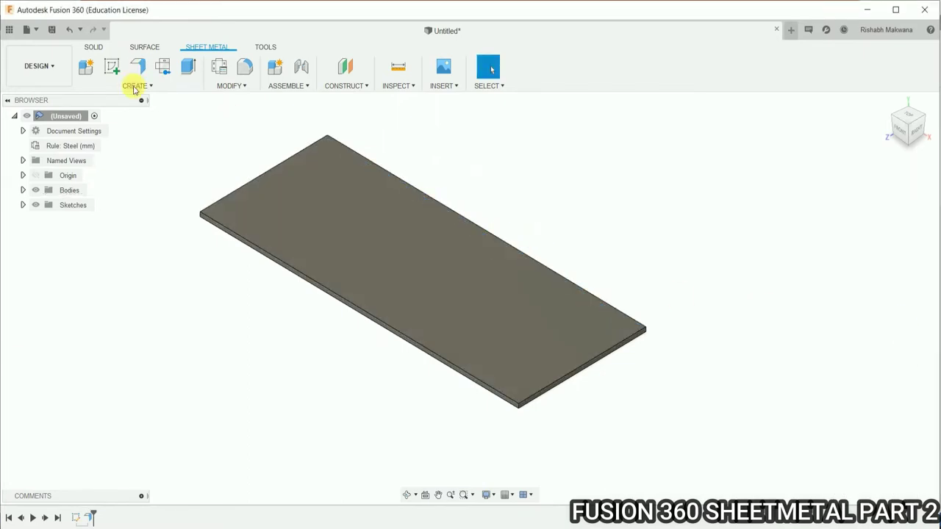
click(137, 66)
click(379, 171)
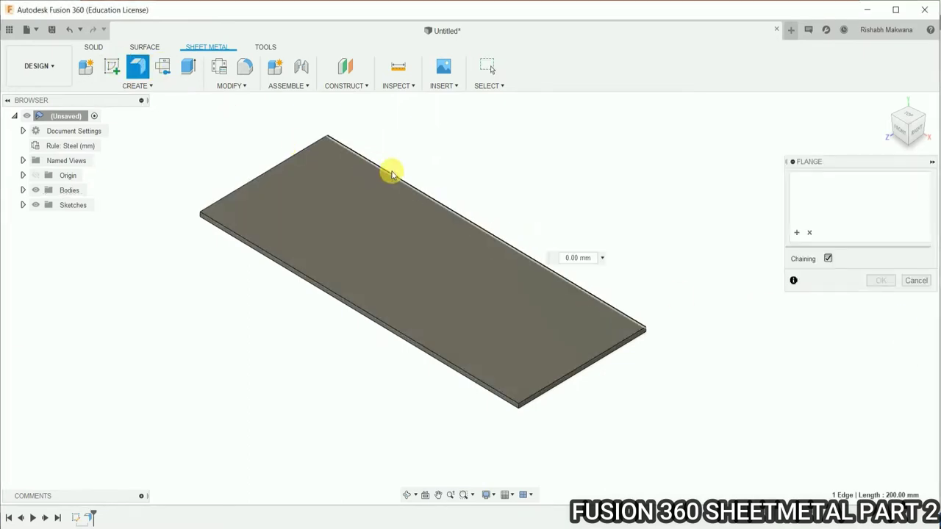
text(0)
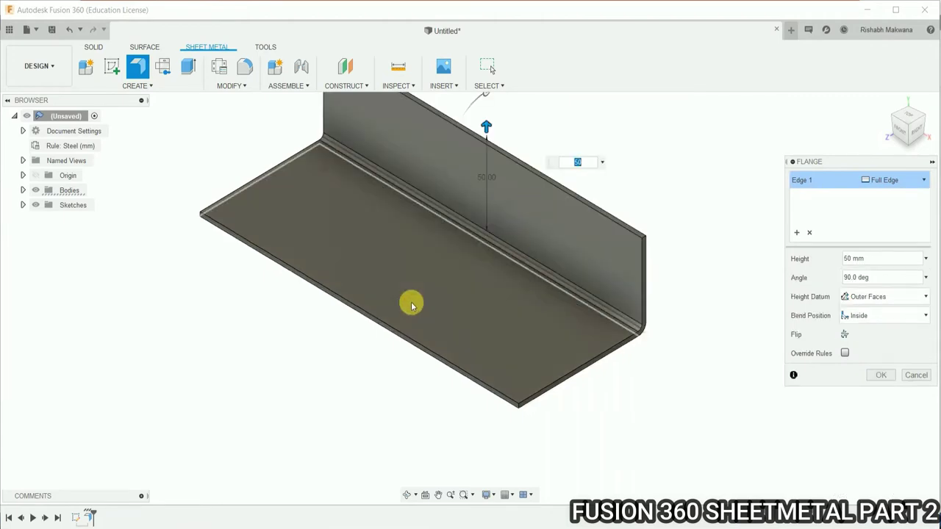
shift+middle_drag(409, 301, 374, 300)
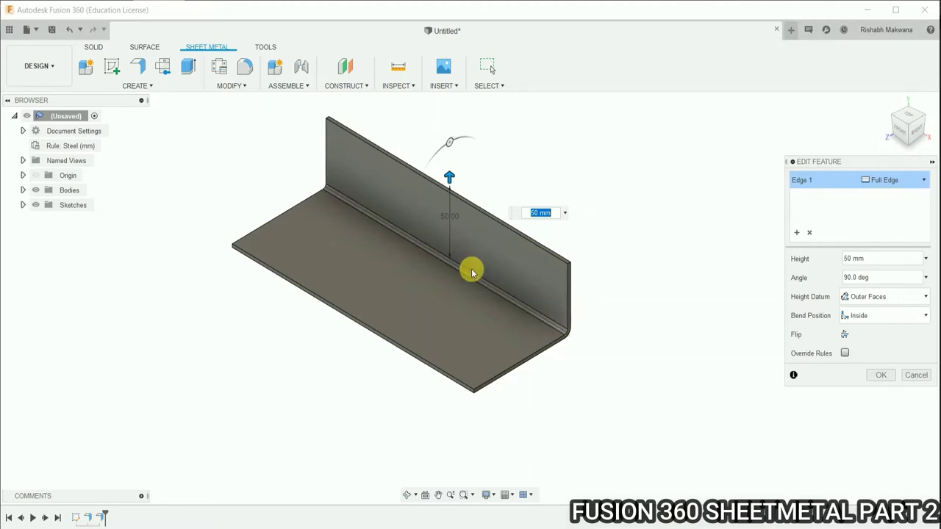
- Switch the flange to a Symmetric extent and shorten its distance
click(884, 181)
click(885, 211)
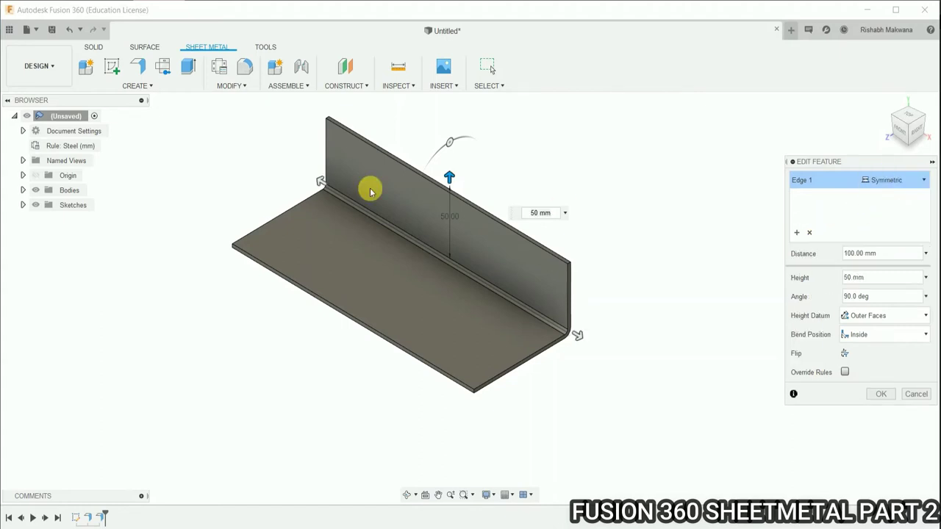
drag(320, 182, 351, 217)
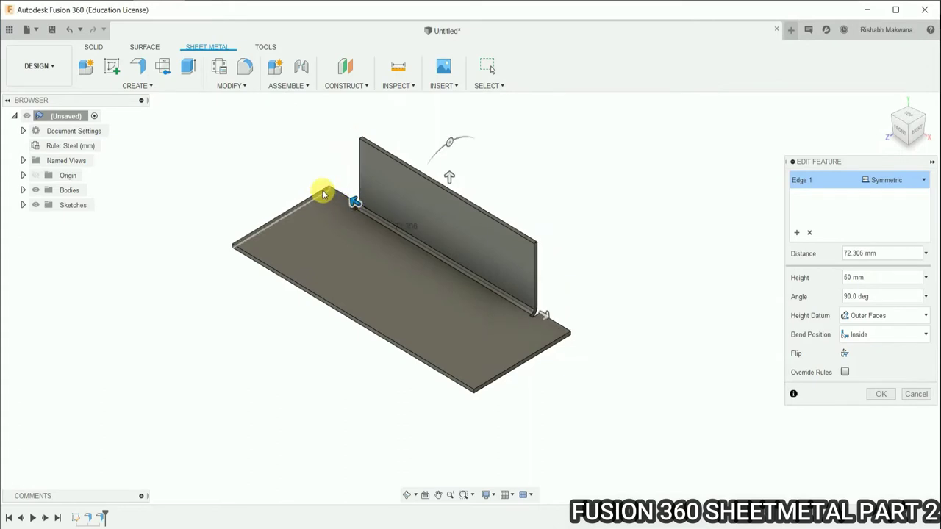
scroll(323, 189, up, 4)
scroll(325, 225, down, 3)
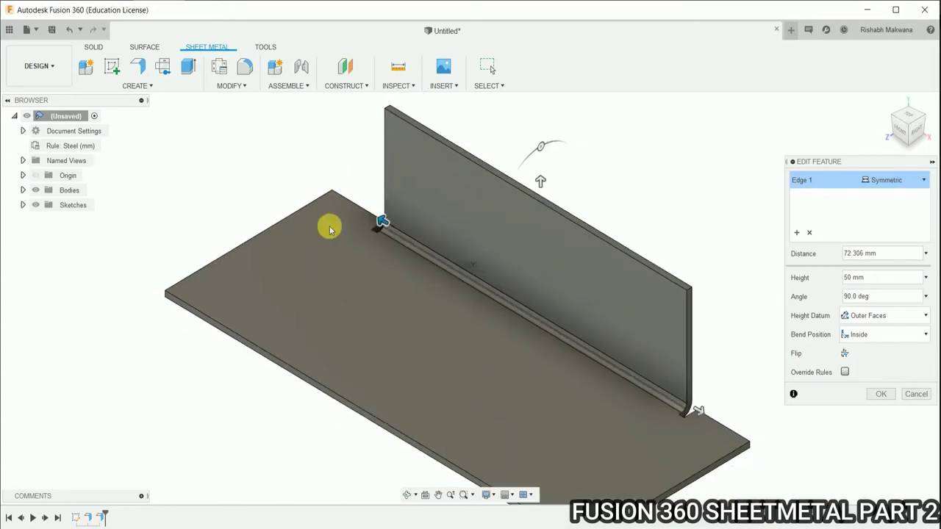
drag(373, 223, 386, 227)
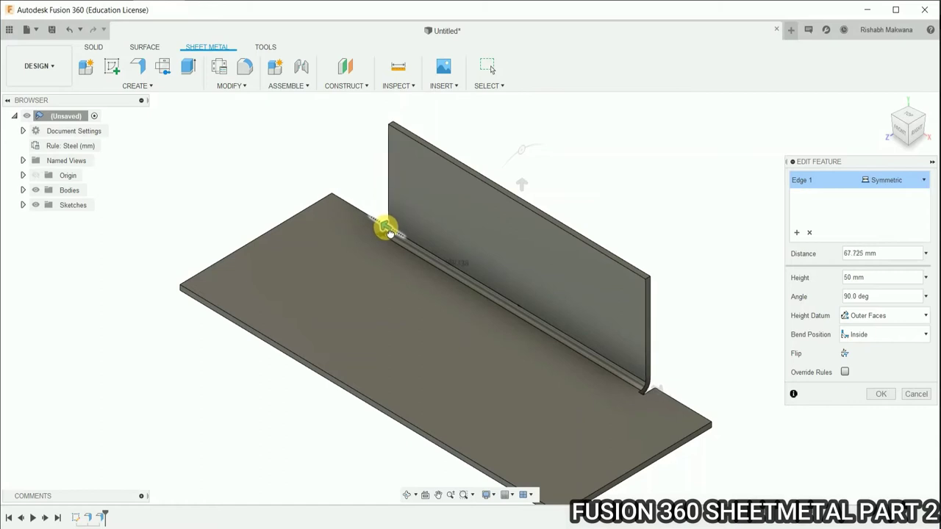
click(893, 254)
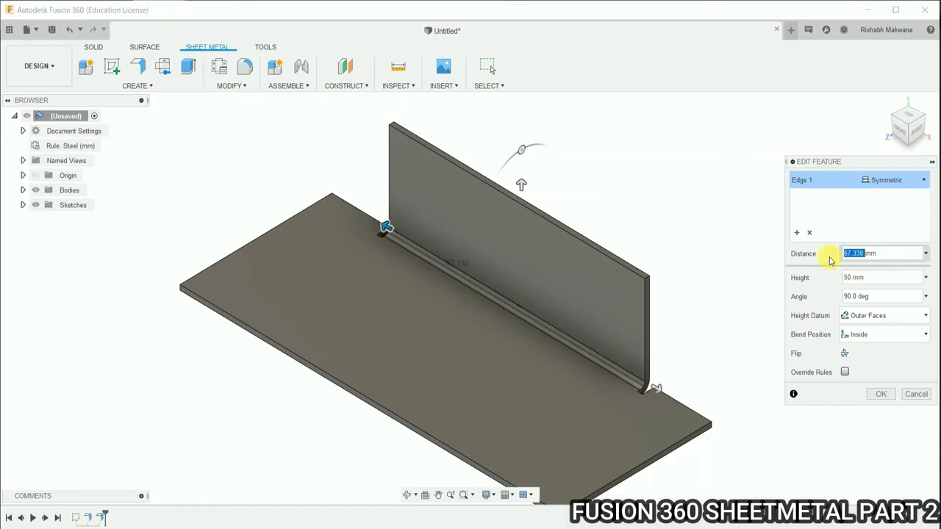
key(Return)
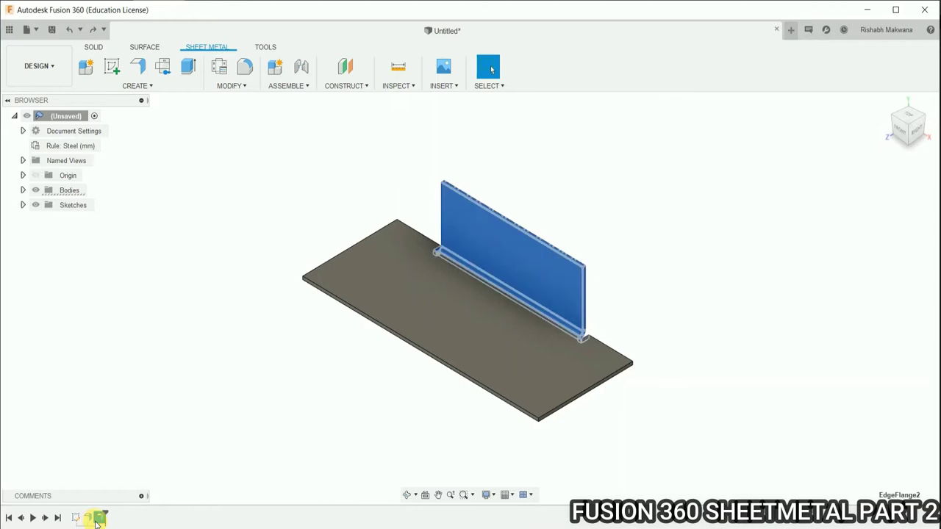
- Reopen the flange and set its extent back to Full Edge
double_click(94, 521)
click(878, 184)
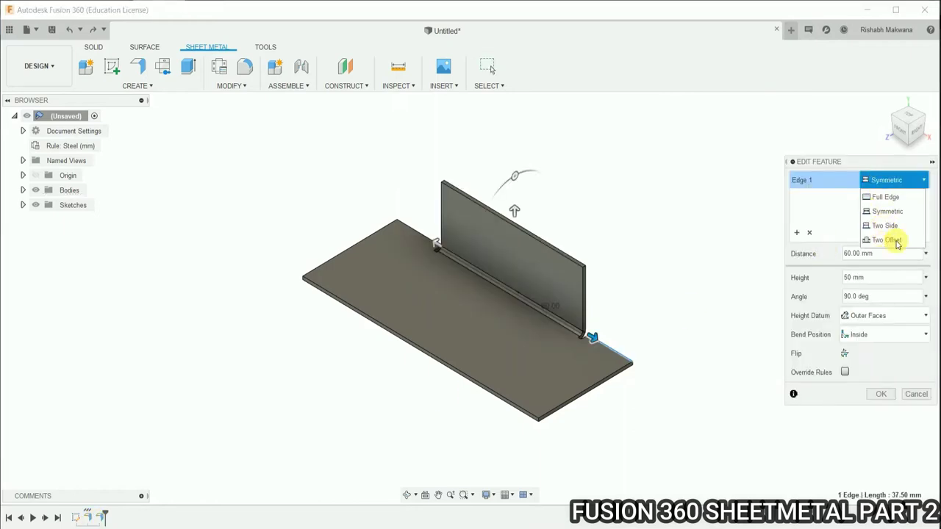
click(883, 396)
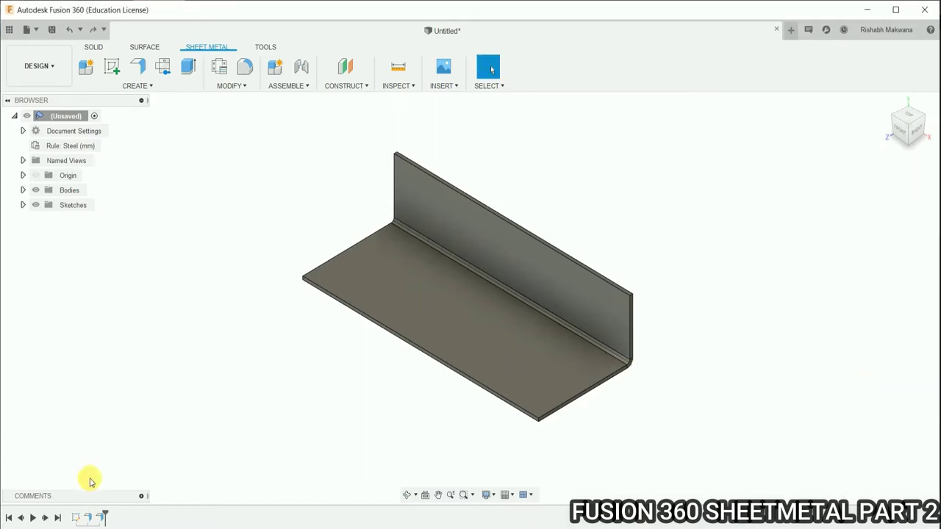
- Change the flange to a Two Side extent with Distance2 pulled in to 88.267 mm
double_click(97, 517)
click(912, 180)
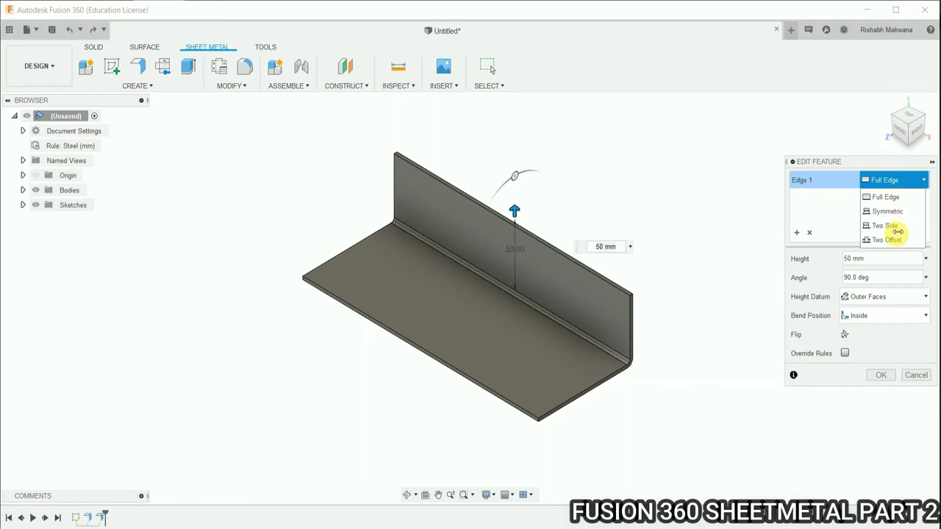
click(891, 226)
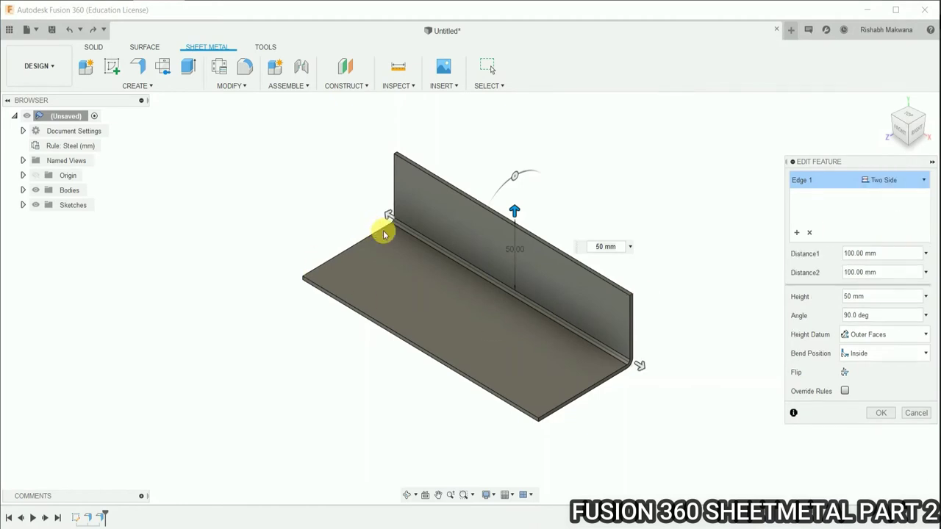
scroll(365, 241, up, 3)
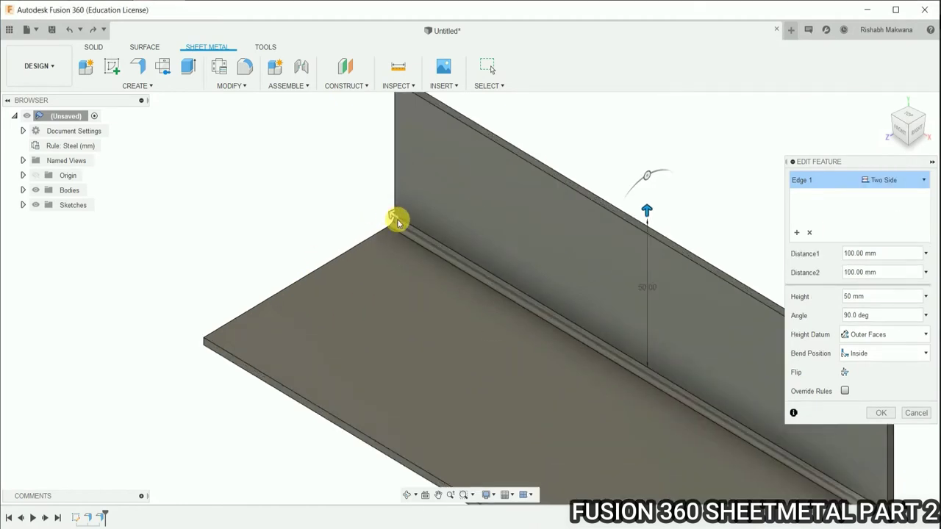
drag(395, 218, 424, 240)
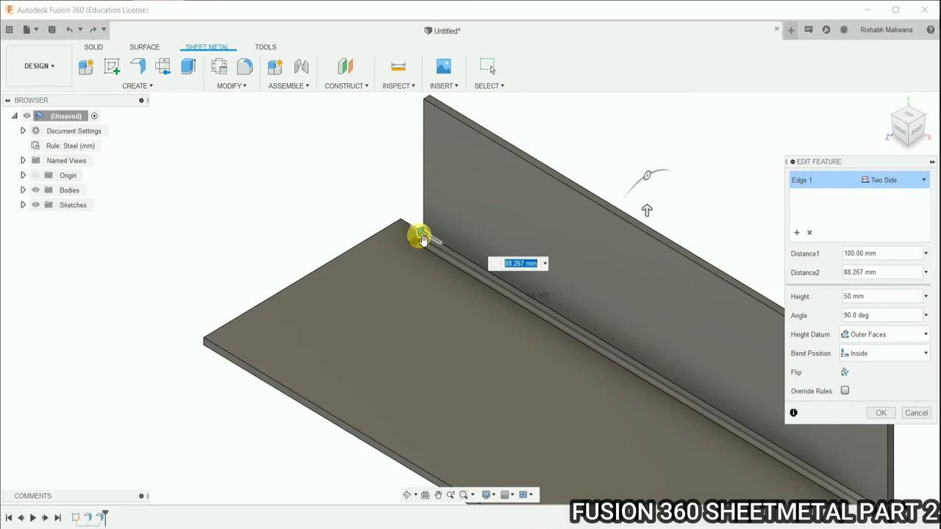
key(Return)
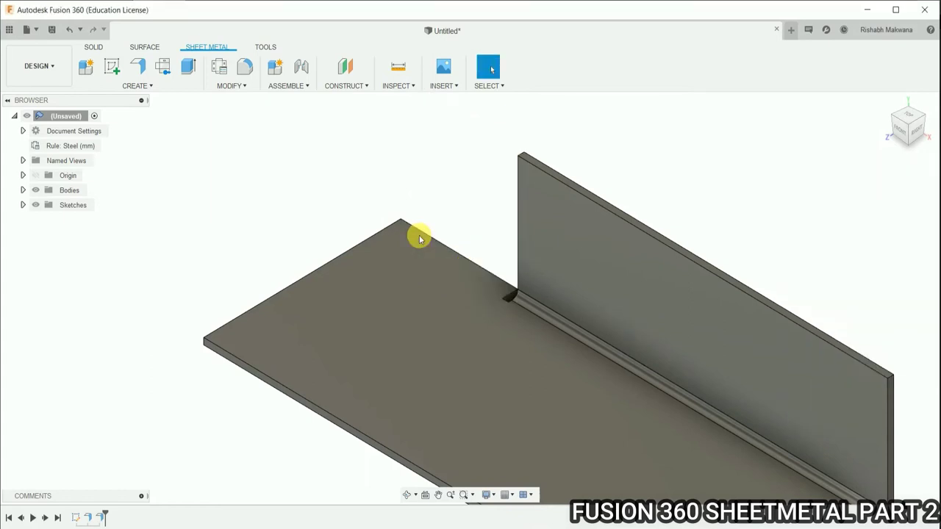
scroll(419, 235, down, 5)
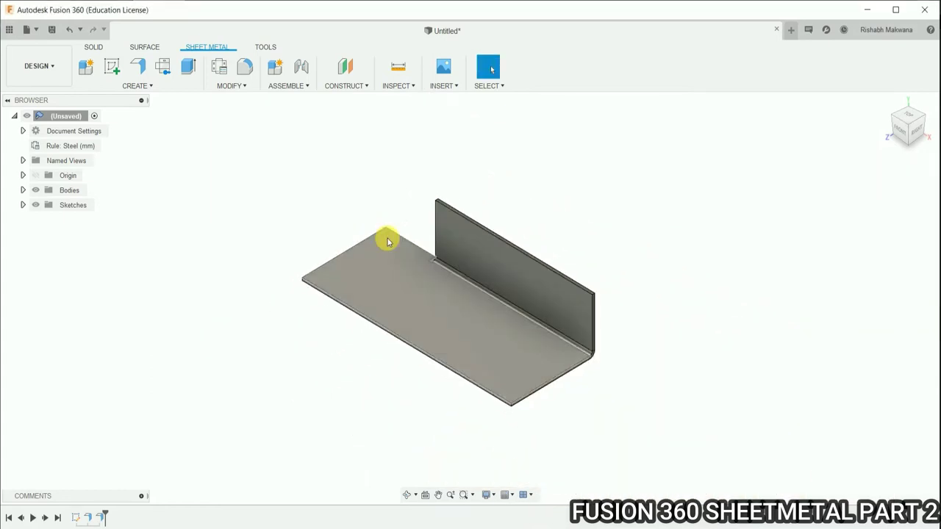
scroll(389, 237, up, 3)
scroll(536, 341, down, 2)
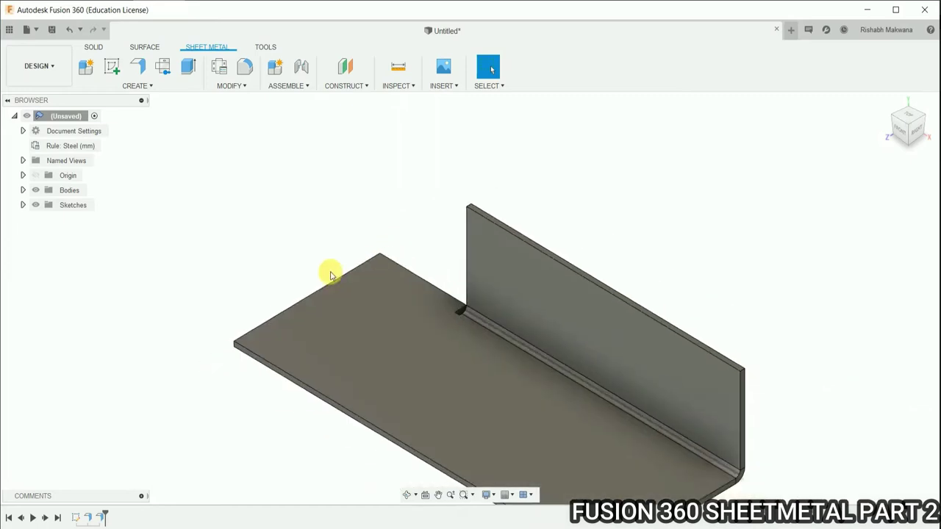
scroll(330, 273, down, 2)
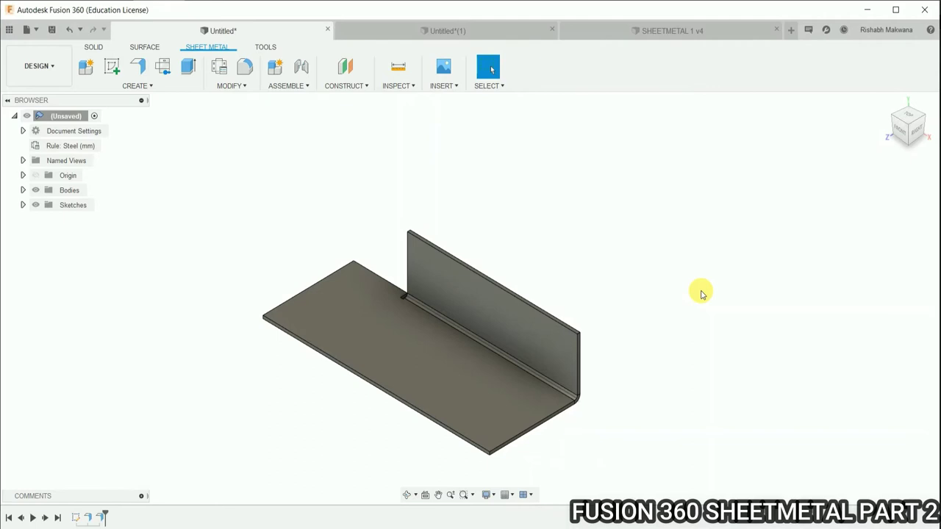
- Switch to the SHEETMETAL 1 v4 design and orbit the channel to view it from above
click(479, 30)
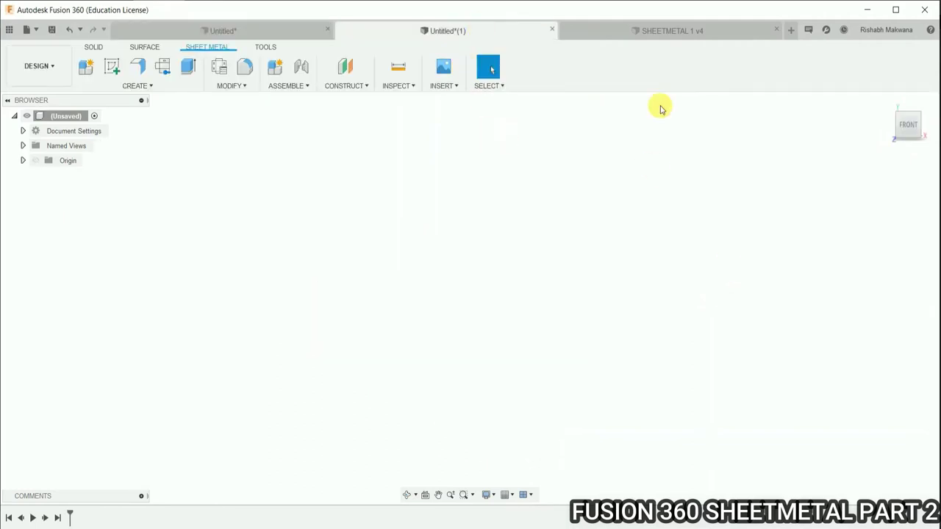
click(623, 30)
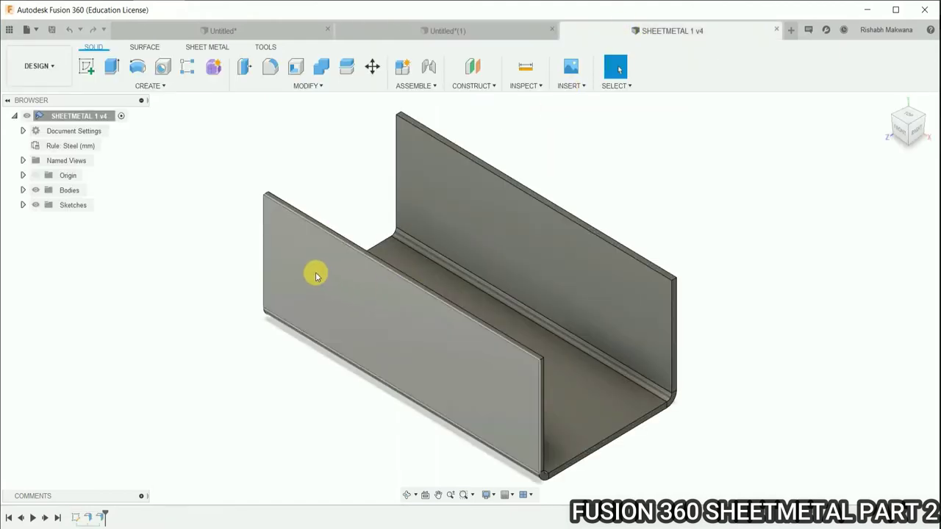
click(74, 517)
shift+middle_drag(231, 353, 193, 383)
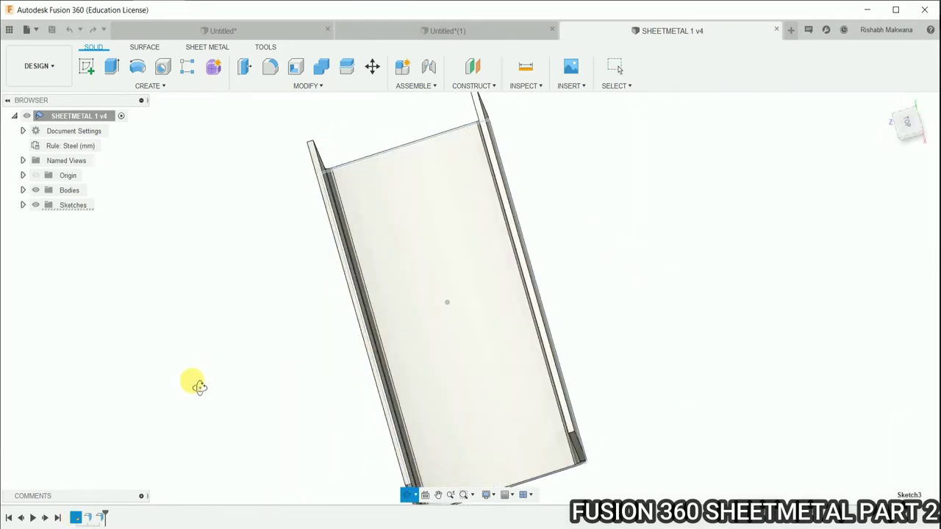
- Make Sketch3 visible and roll the timeline back before the Face feature, then forward again
click(23, 205)
click(44, 221)
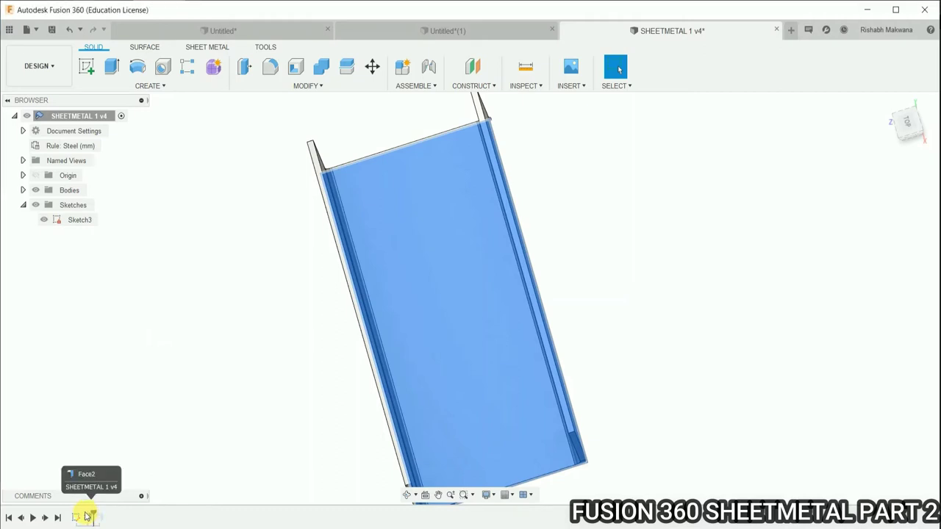
drag(86, 517, 80, 517)
shift+middle_drag(189, 347, 200, 322)
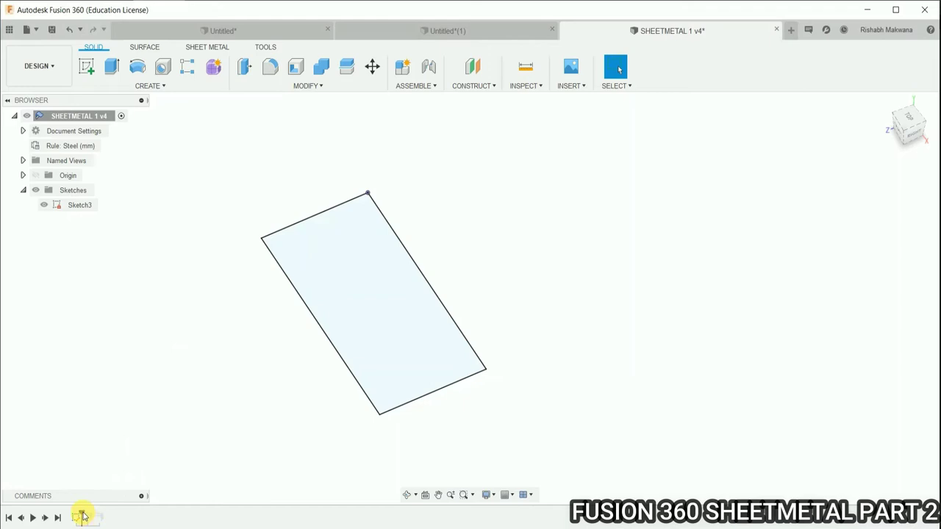
drag(82, 517, 104, 517)
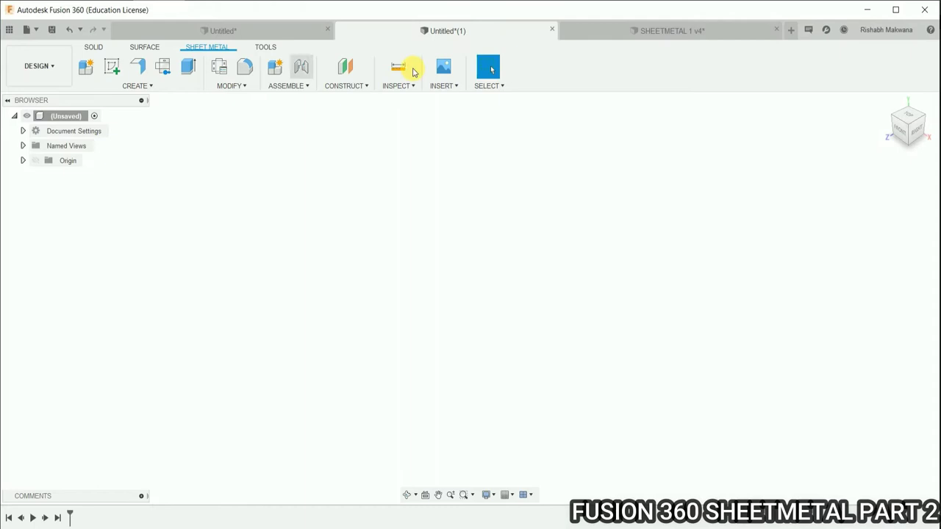
- Return to Untitled(1) and start a sketch on the YZ side plane
click(674, 31)
mouse_move(326, 359)
shift+middle_down()
mouse_move(315, 314)
mouse_move(325, 330)
mouse_move(304, 350)
shift+middle_up()
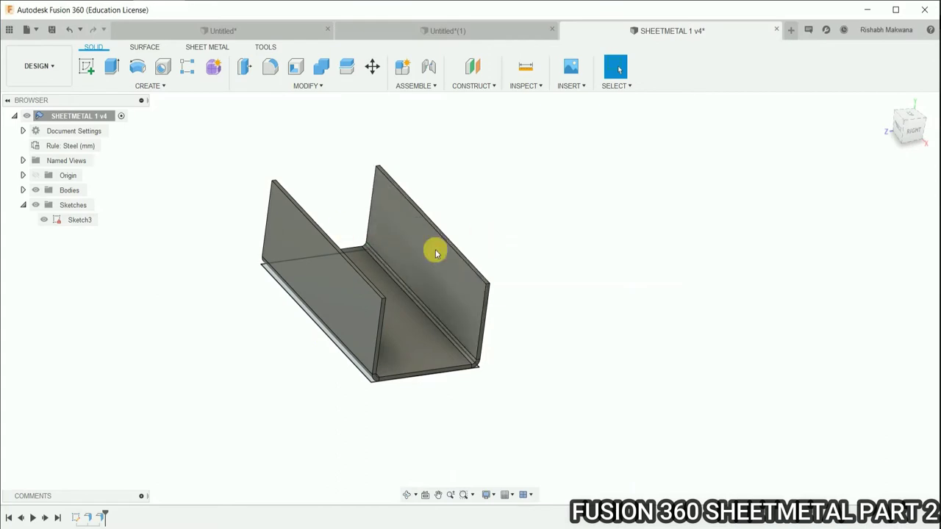
click(447, 30)
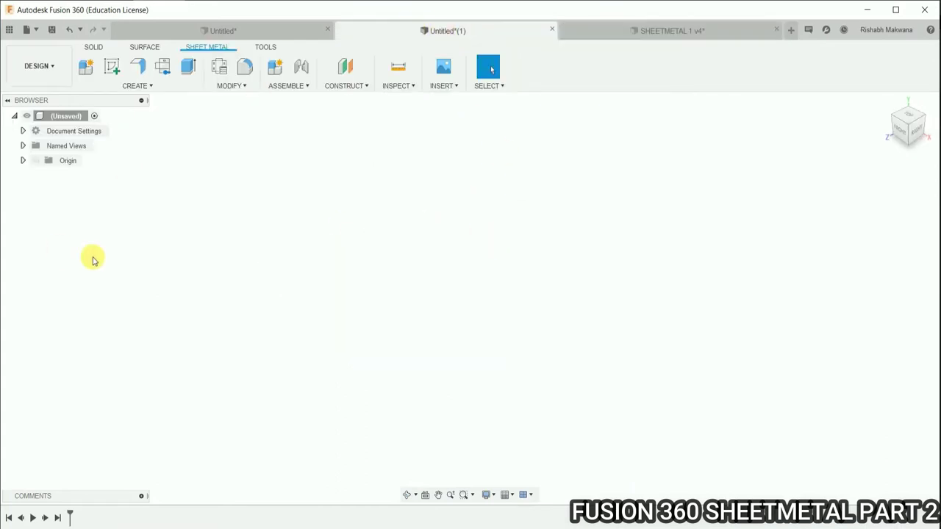
click(112, 66)
click(452, 290)
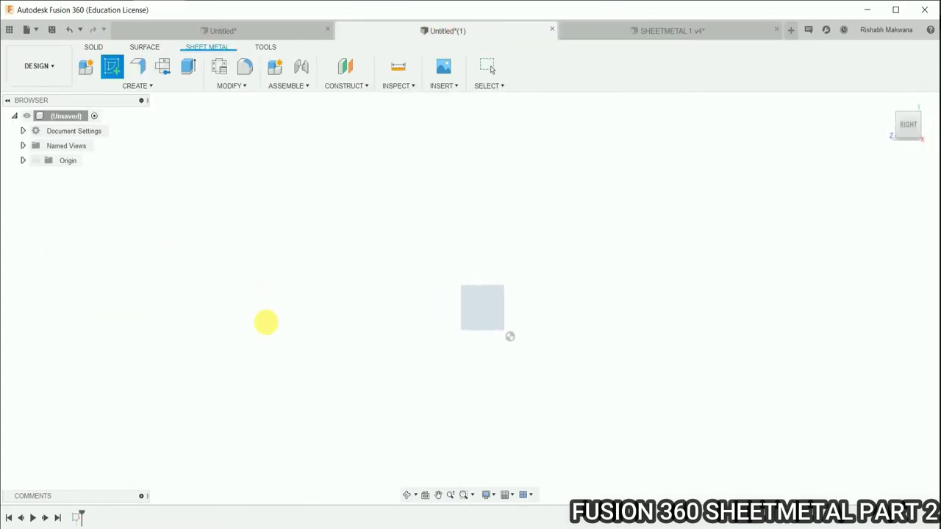
- Draw an open three-line U profile starting from the origin
click(86, 66)
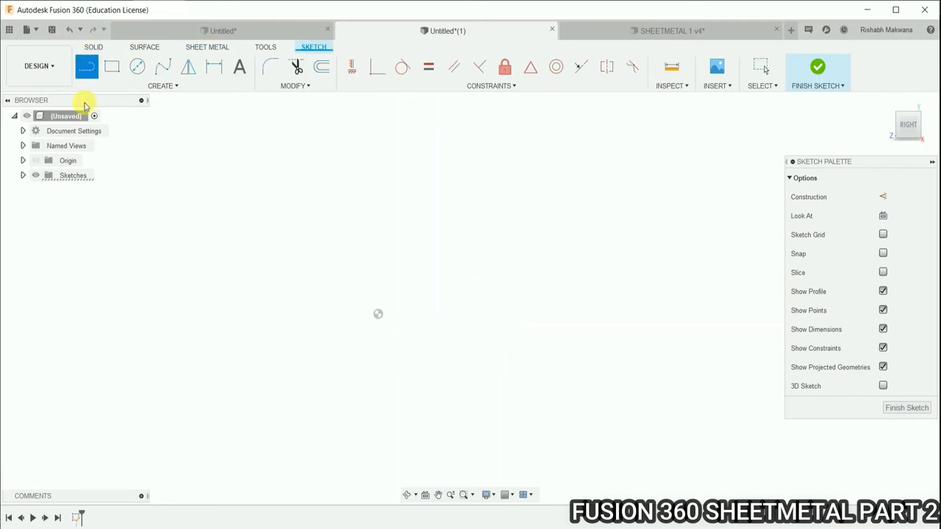
click(378, 314)
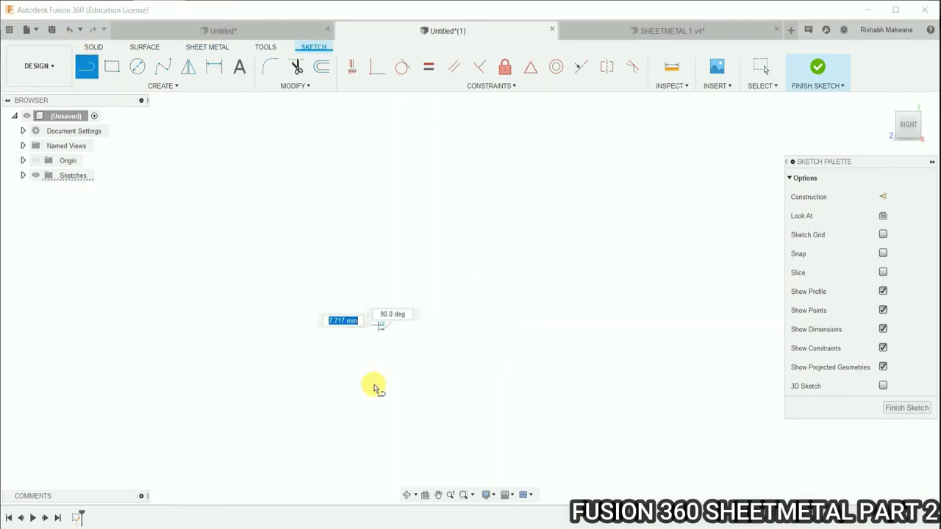
click(377, 445)
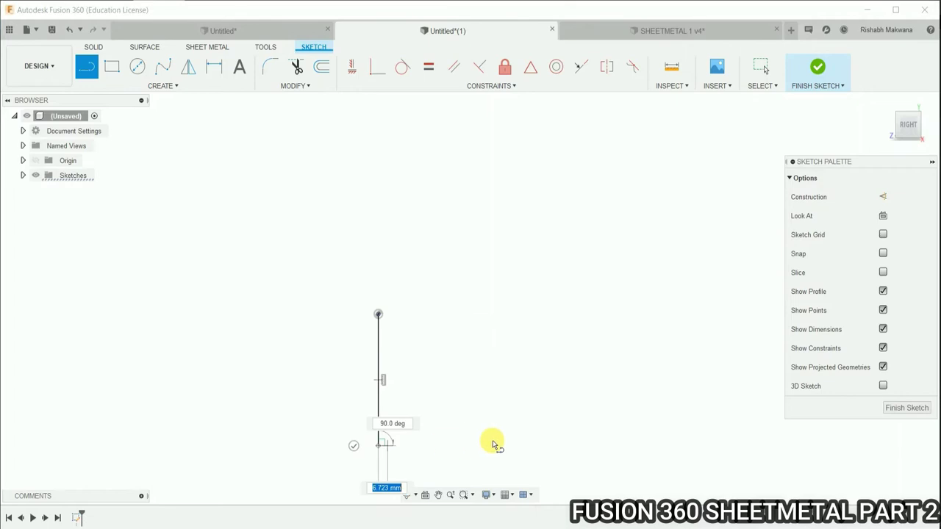
click(619, 446)
click(612, 309)
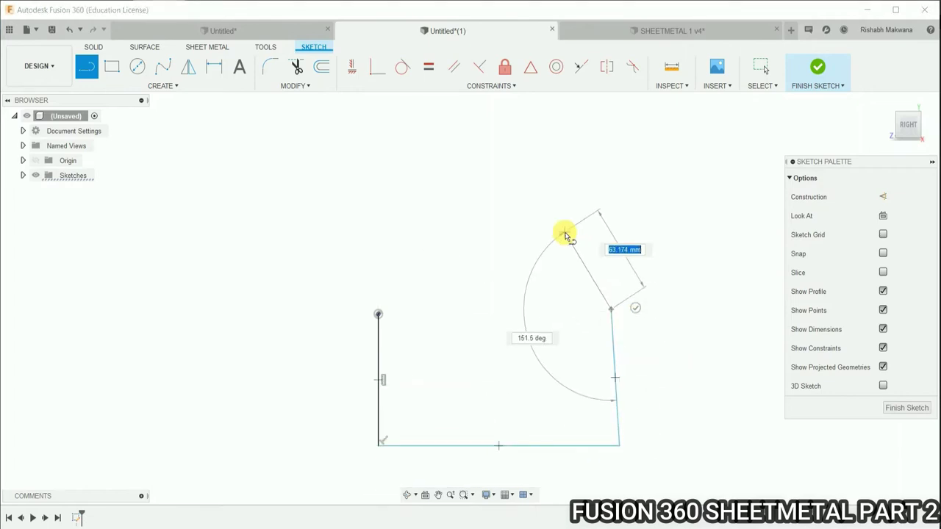
scroll(416, 219, down, 2)
scroll(416, 219, down, 2)
key(Escape)
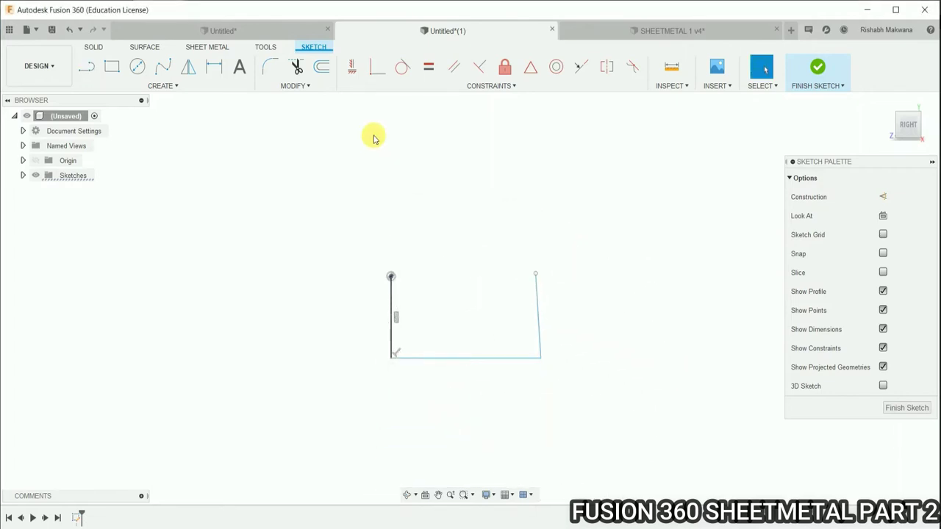
- Make the right wall vertical and fillet both bottom corners at 2.5 mm
click(350, 72)
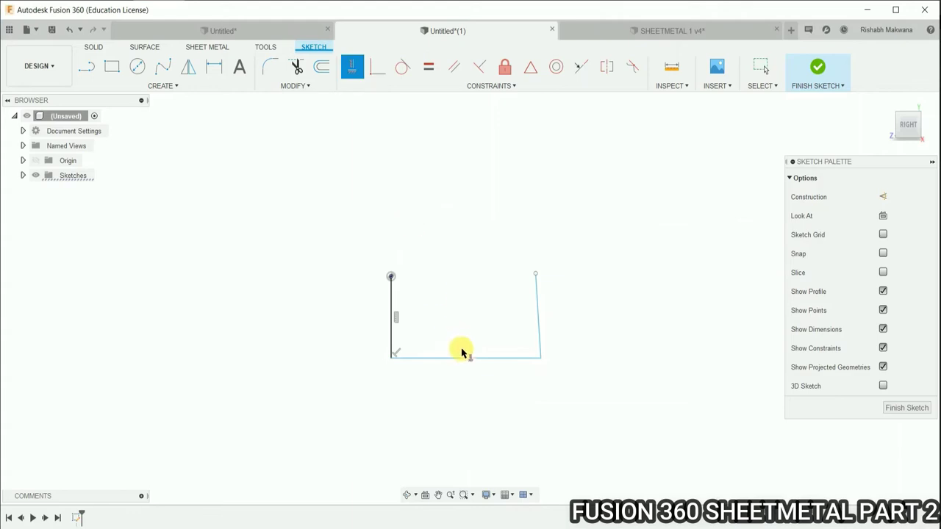
click(538, 318)
click(271, 67)
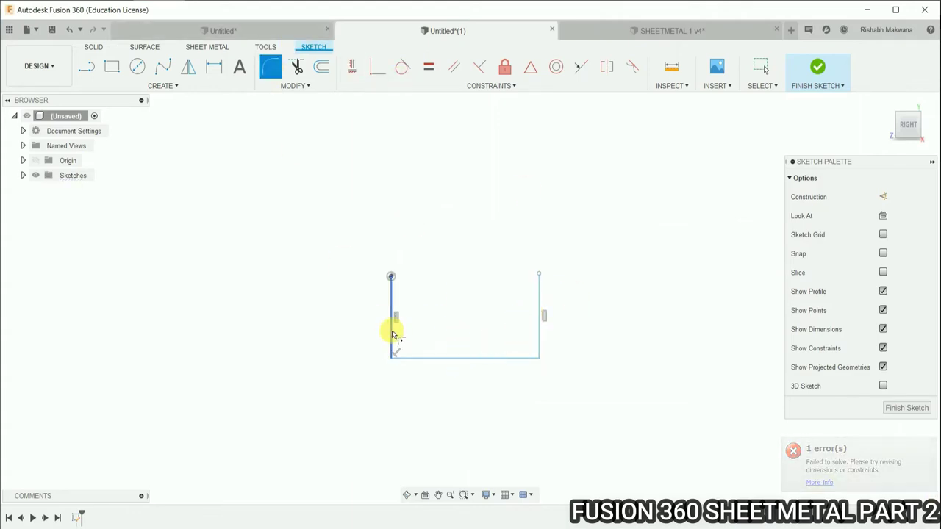
click(393, 334)
click(405, 358)
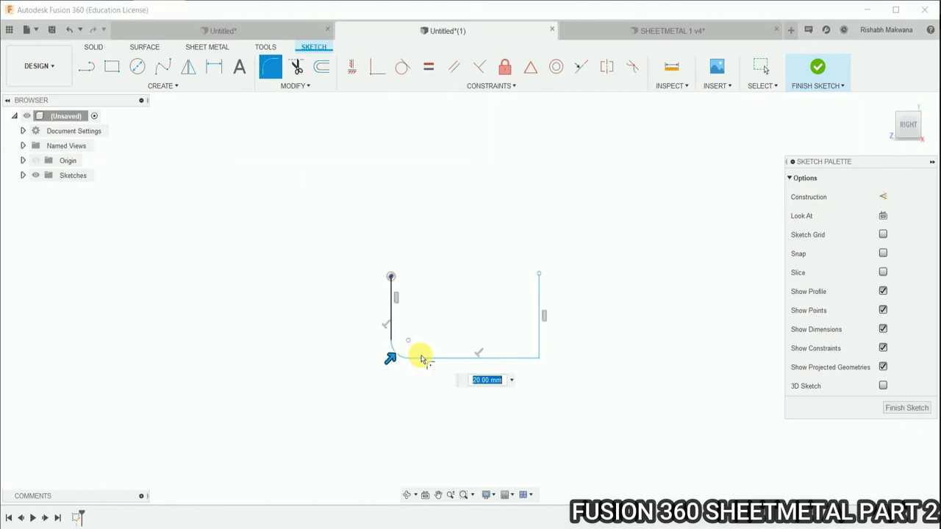
key(Return)
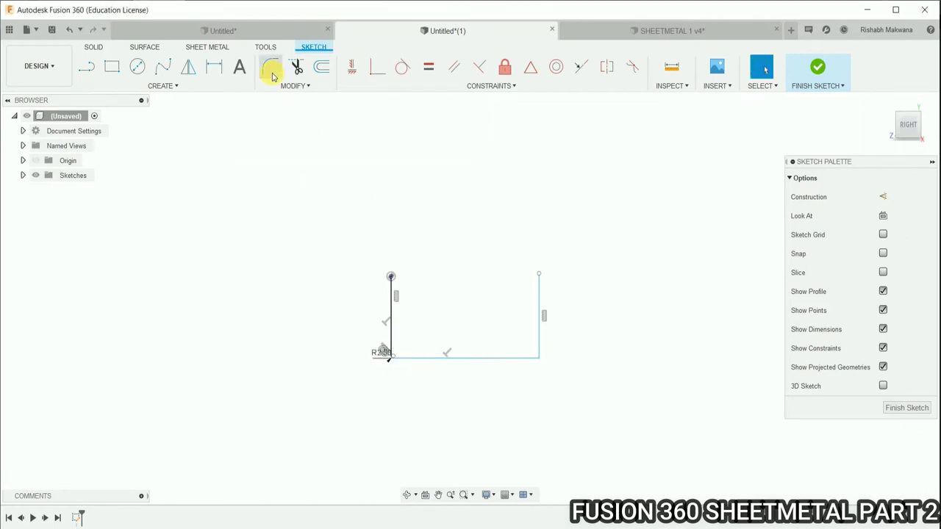
click(540, 331)
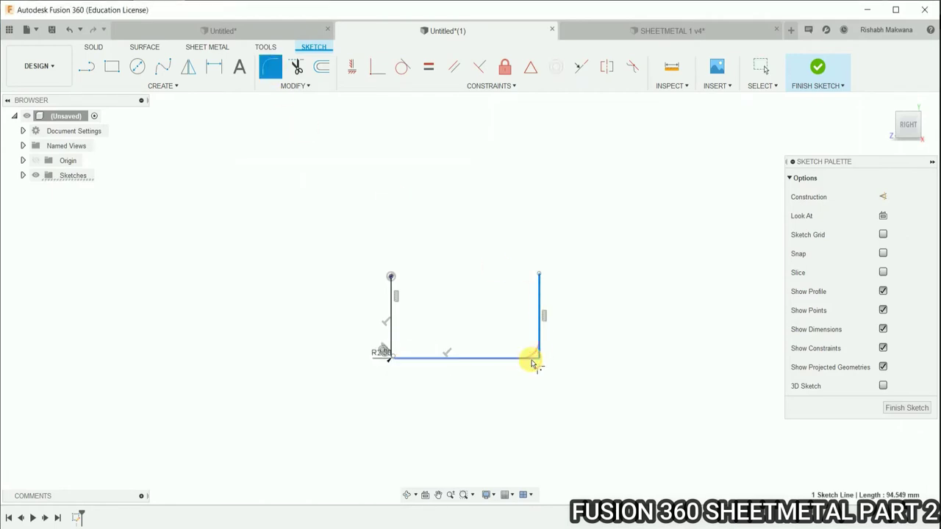
click(533, 360)
text(.5)
key(Return)
key(Escape)
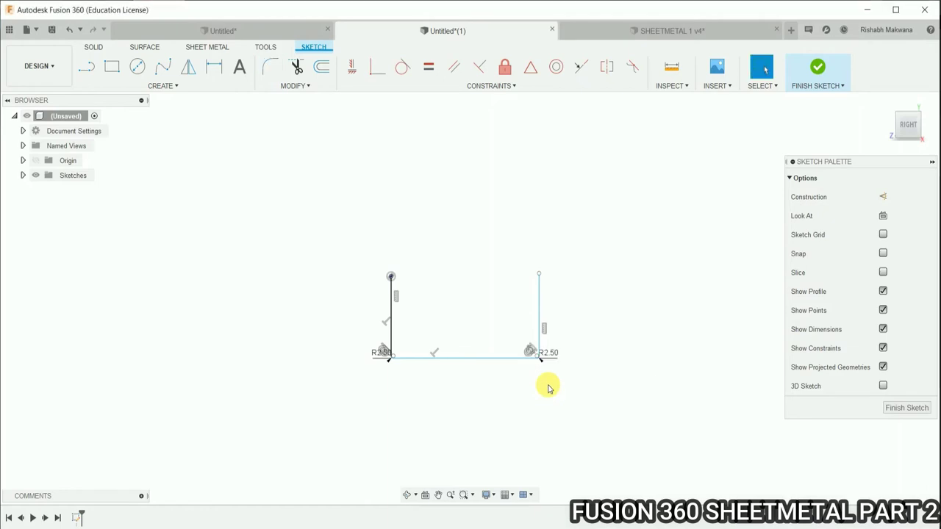
- Dimension the U profile 160 mm wide and 80 mm tall
key(d)
click(481, 358)
click(483, 422)
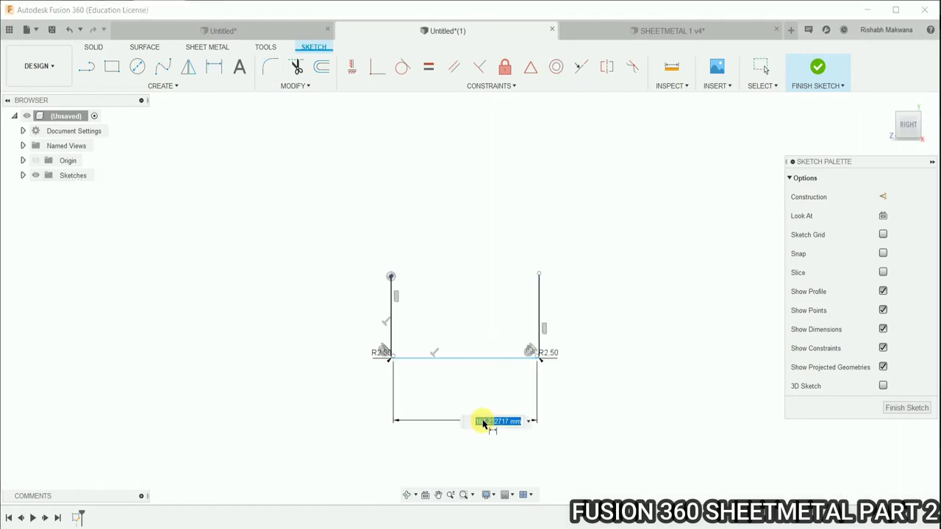
text(0)
key(Return)
click(391, 294)
click(328, 303)
text(0)
key(Return)
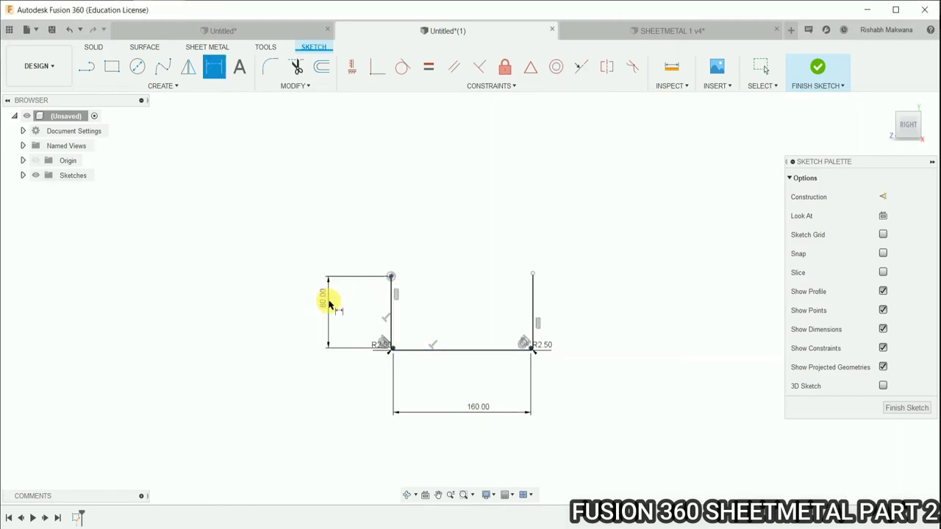
- Finish the U sketch and orbit to view the profile
click(818, 70)
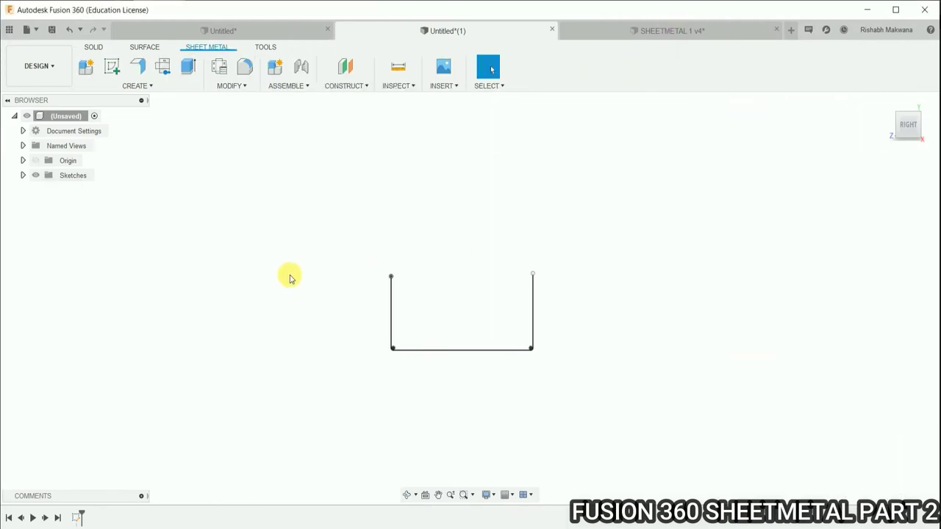
shift+middle_drag(425, 393, 472, 405)
scroll(472, 405, up, 3)
scroll(336, 298, up, 2)
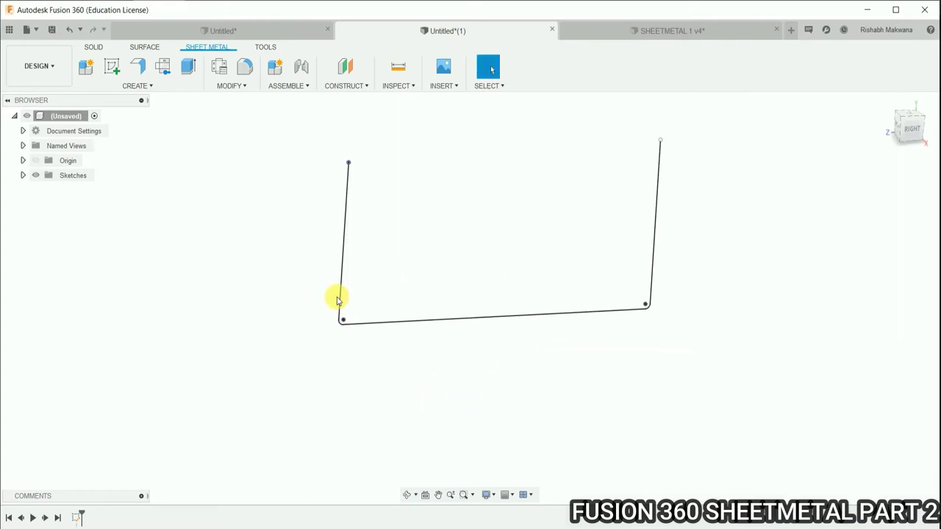
- Flange the U profile into a steel channel 212.352 mm long
click(136, 67)
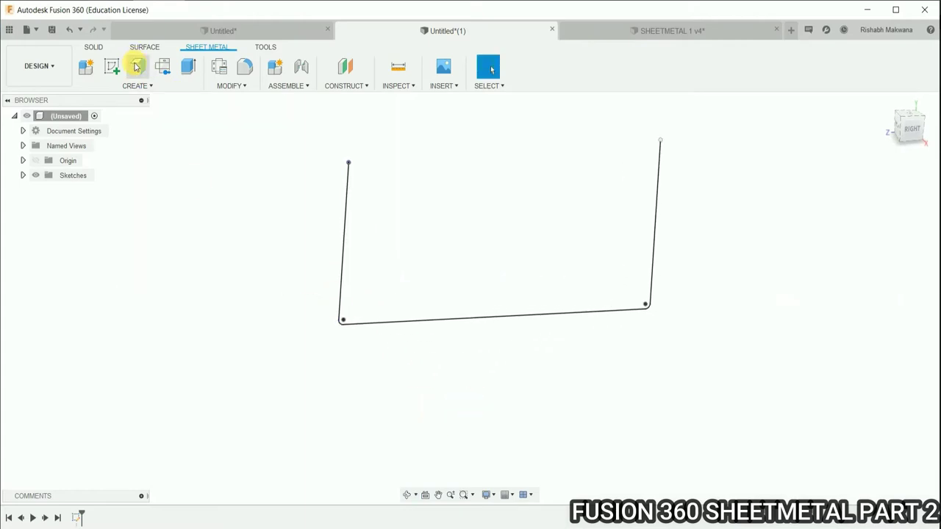
scroll(233, 253, down, 2)
scroll(242, 236, down, 2)
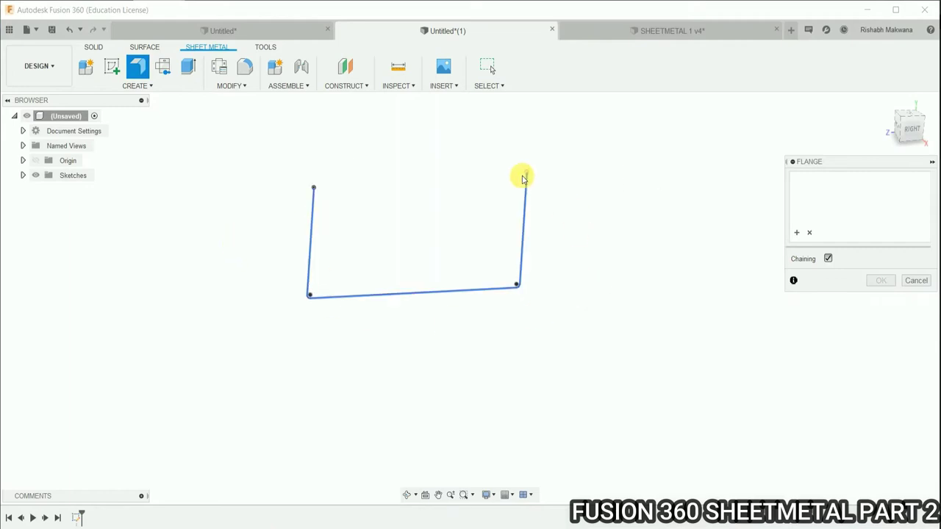
click(312, 216)
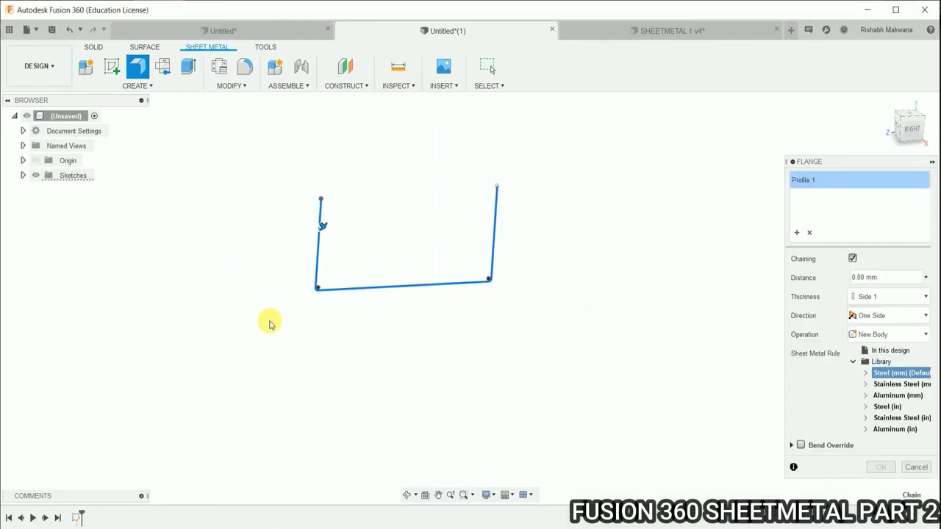
shift+middle_drag(290, 343, 314, 356)
drag(342, 235, 443, 310)
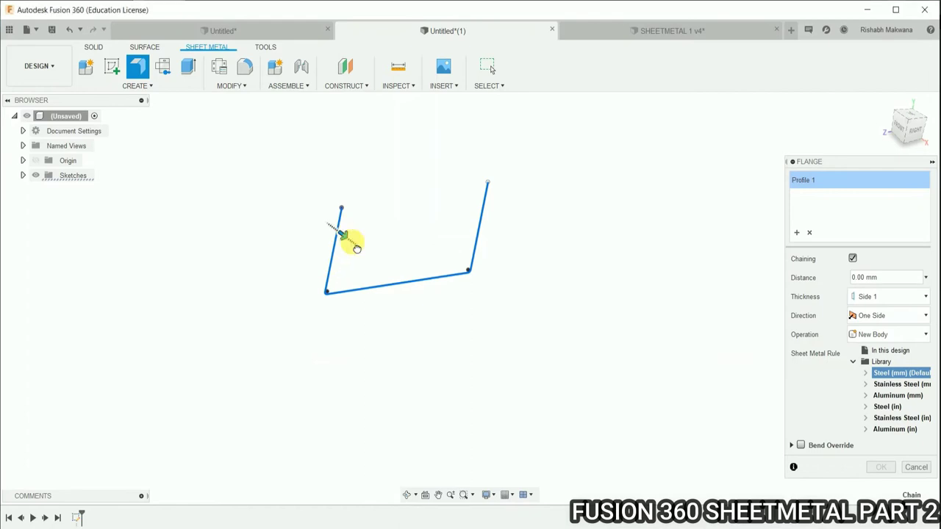
scroll(294, 267, down, 2)
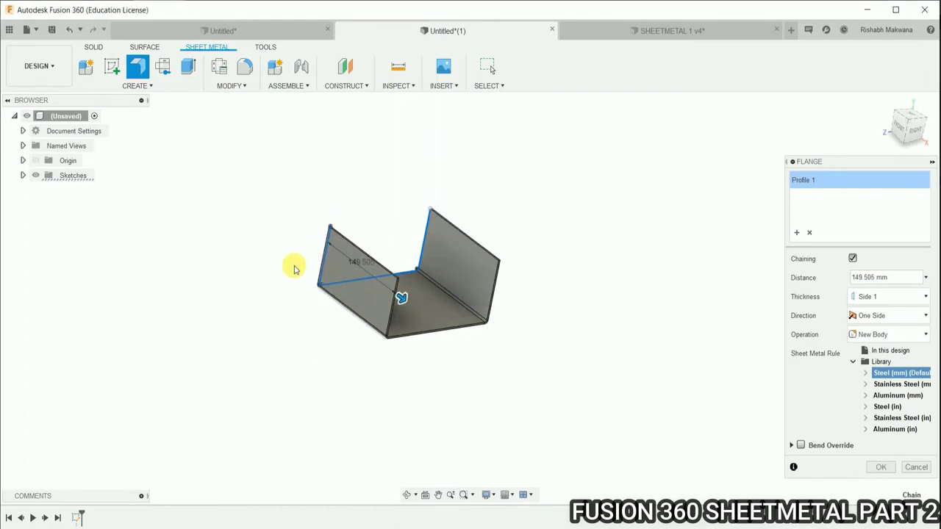
scroll(294, 267, down, 2)
drag(384, 297, 404, 314)
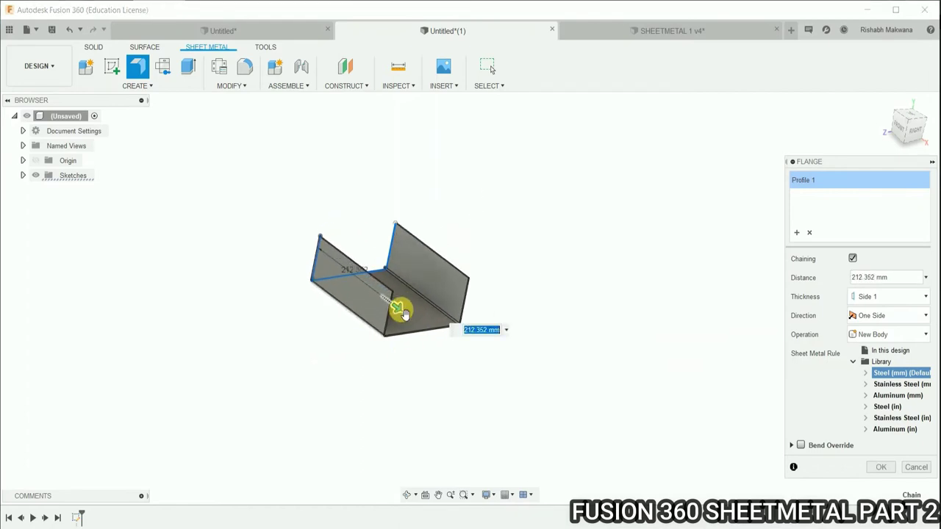
key(Return)
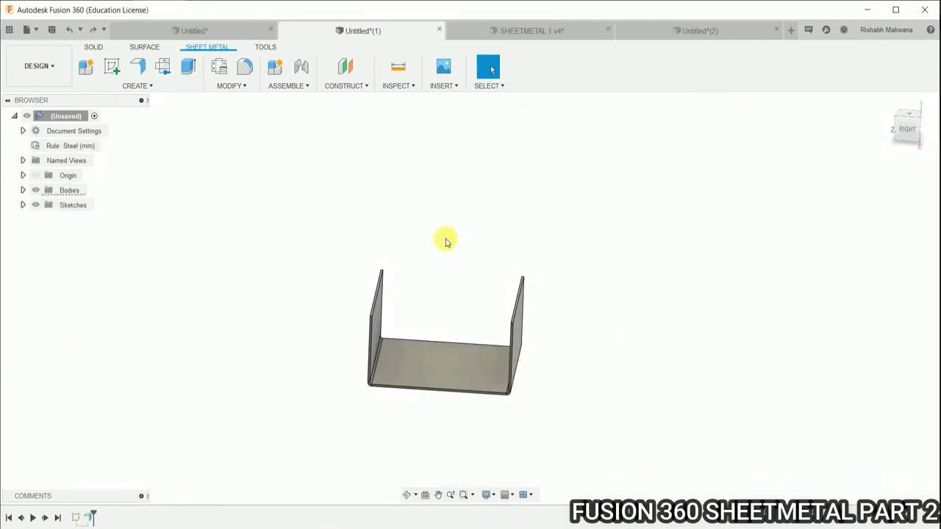
- Preview a short extra flange on the right wall's top edge, then cancel it
click(137, 65)
scroll(590, 363, up, 1)
scroll(430, 258, up, 3)
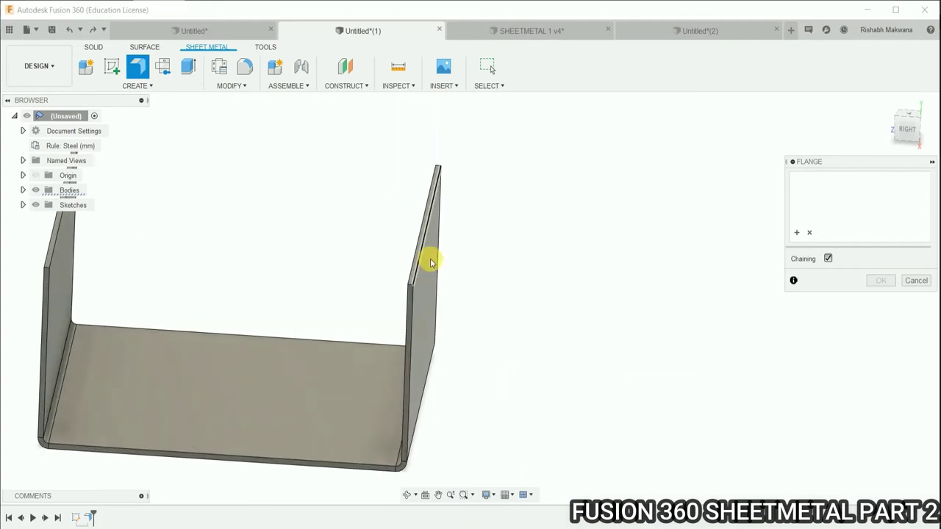
scroll(402, 286, up, 3)
click(406, 275)
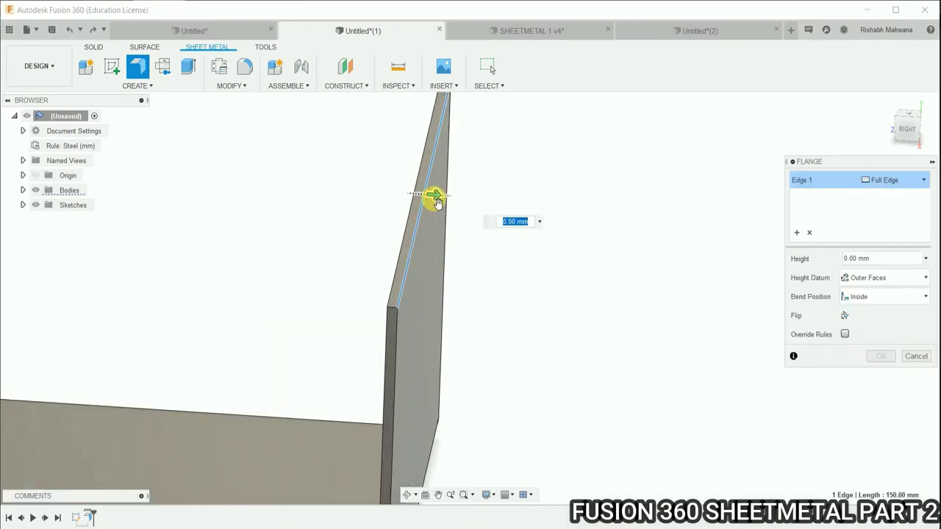
drag(435, 198, 529, 205)
scroll(302, 260, down, 5)
shift+middle_drag(410, 382, 414, 346)
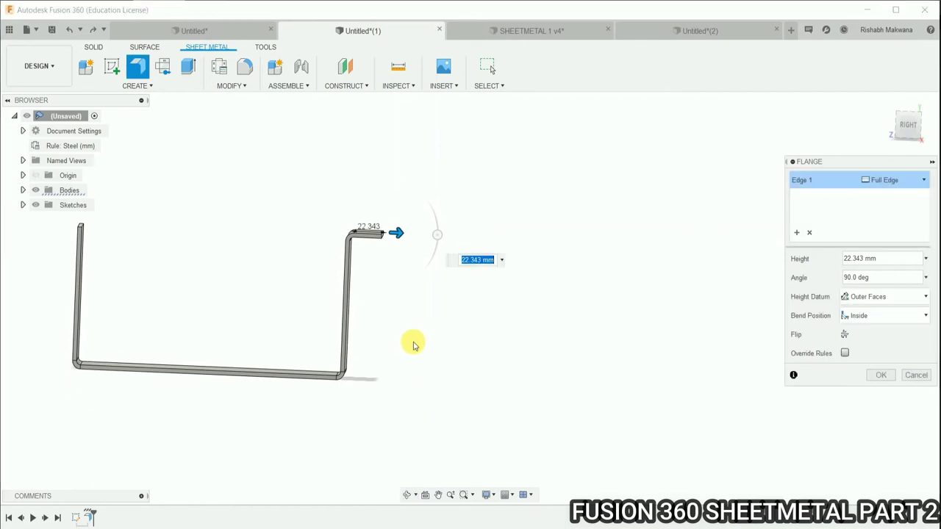
click(914, 377)
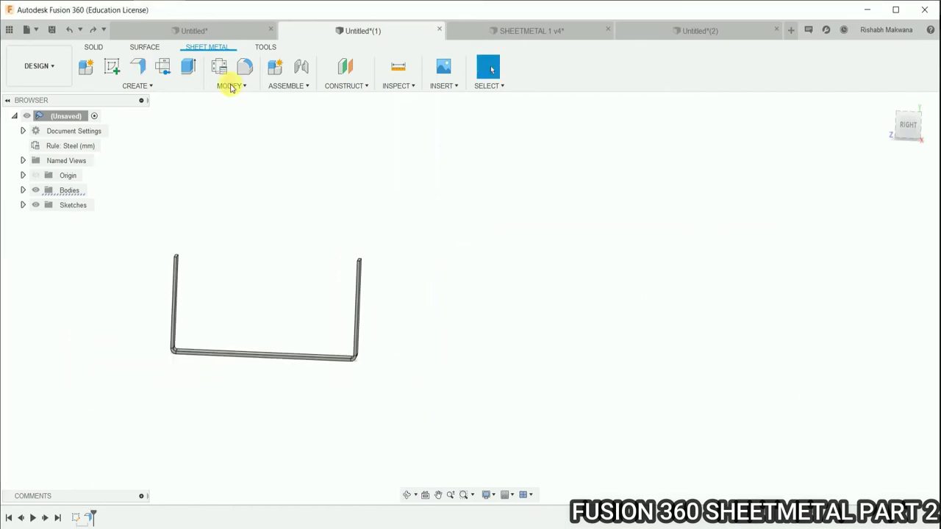
- Sketch on the wall's narrow end face and draw a horizontal line from its top corner
click(113, 70)
click(151, 224)
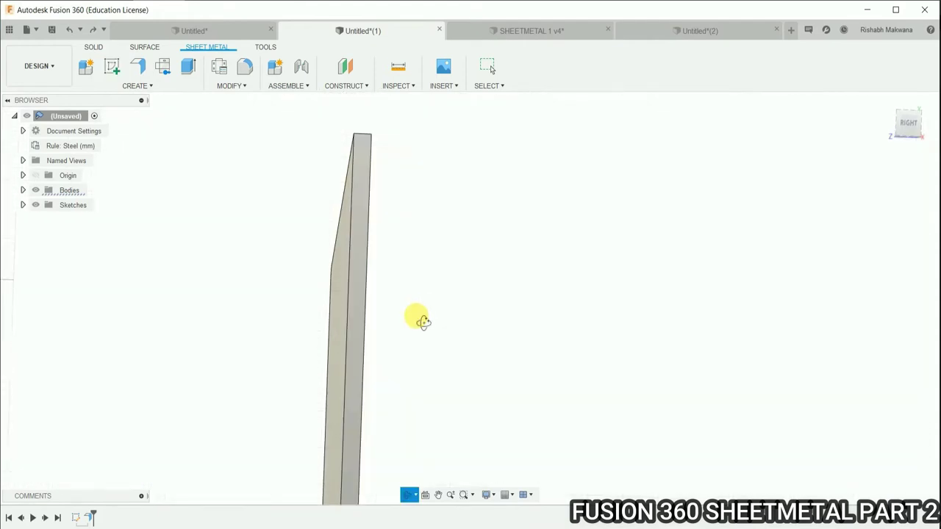
click(361, 149)
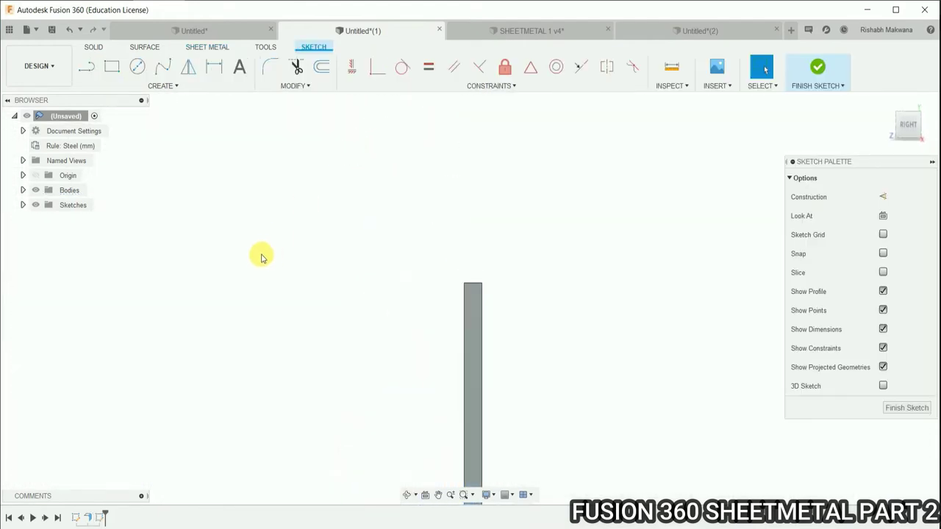
click(86, 66)
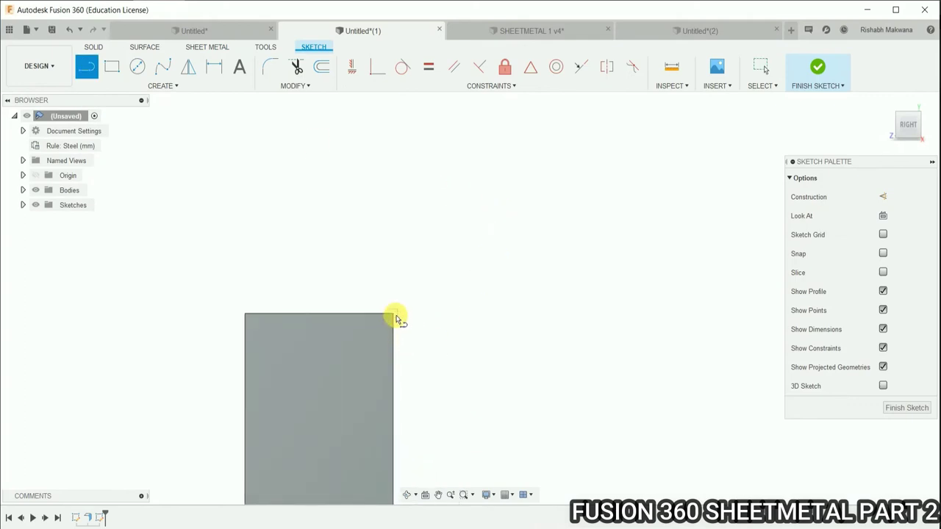
click(395, 316)
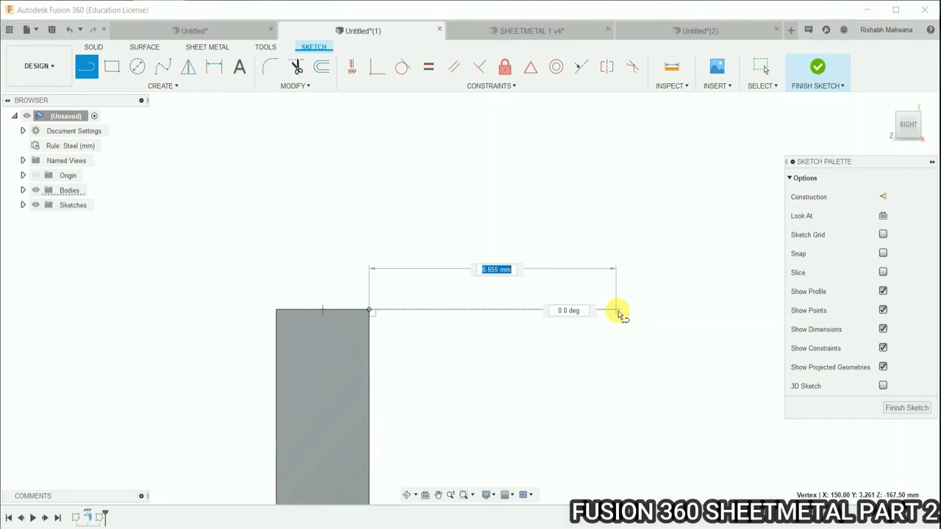
click(621, 310)
key(Escape)
- Dimension the line to 150 mm and finish the sketch
key(d)
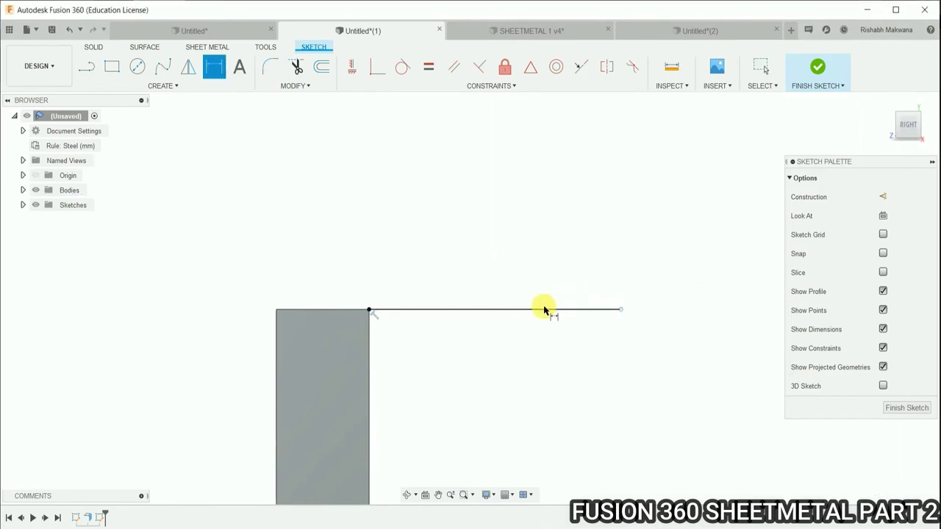
click(544, 309)
click(553, 243)
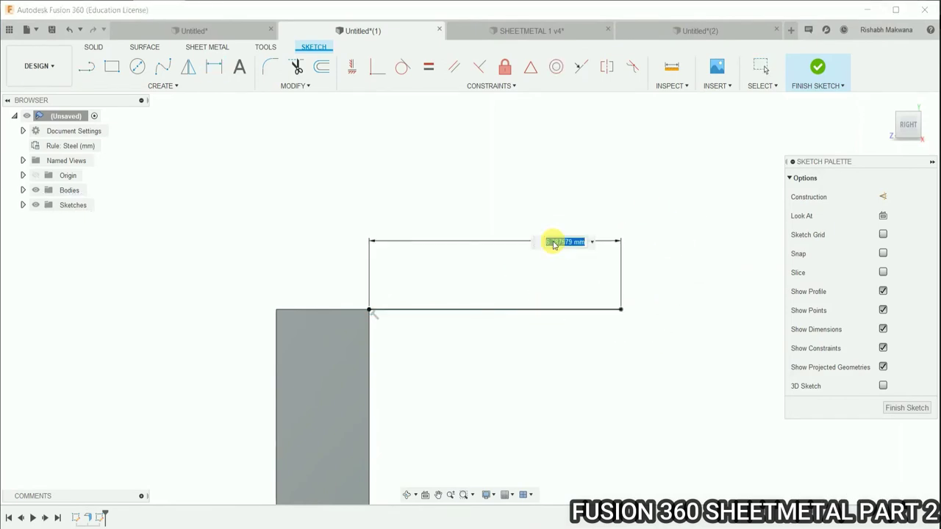
text(50)
key(Return)
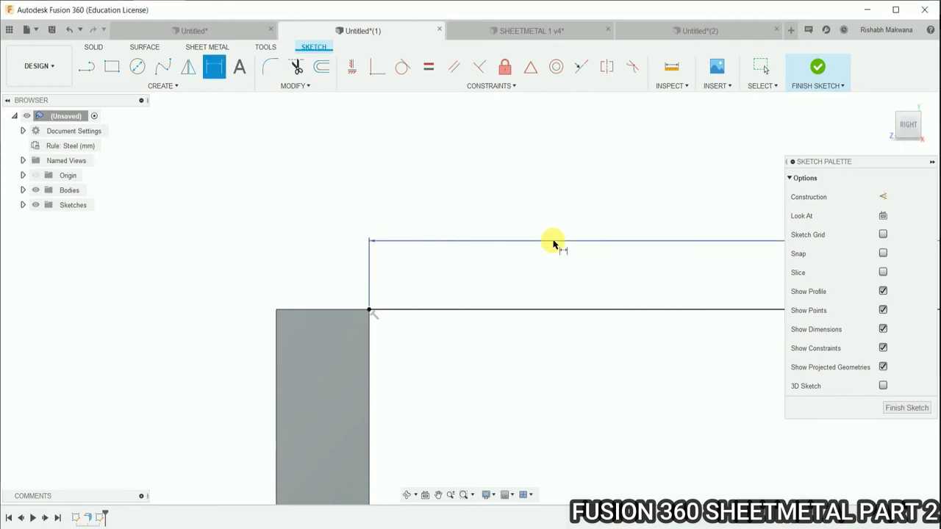
scroll(294, 248, down, 5)
scroll(289, 251, down, 1)
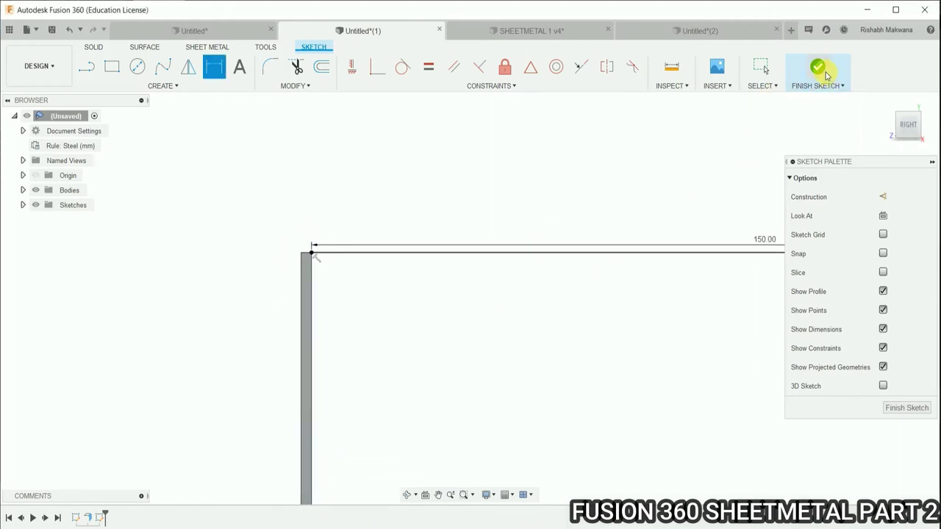
click(818, 68)
scroll(228, 257, down, 3)
scroll(183, 278, down, 2)
- Add a 150 mm flat flange along the sketch line at the right wall's top edge, forming a Z shape
click(138, 66)
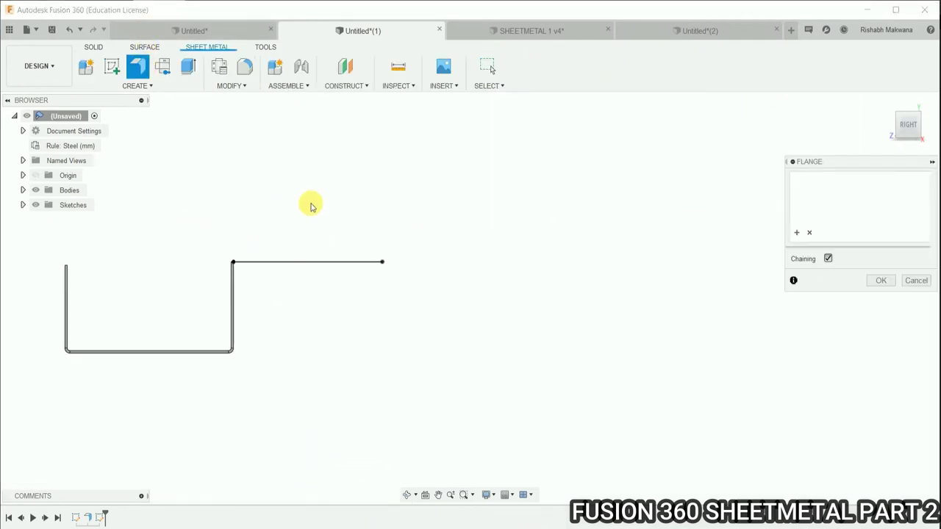
scroll(230, 269, up, 2)
scroll(201, 295, up, 2)
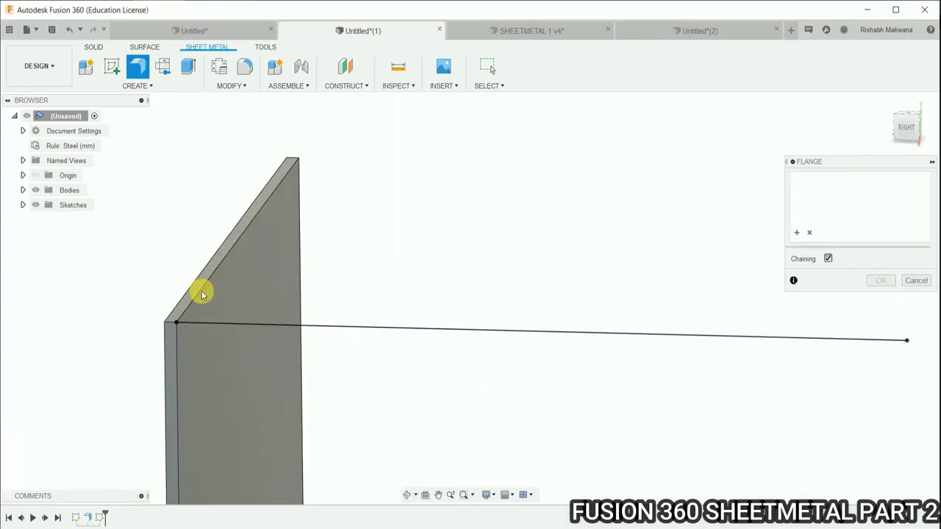
scroll(224, 326, up, 2)
click(224, 326)
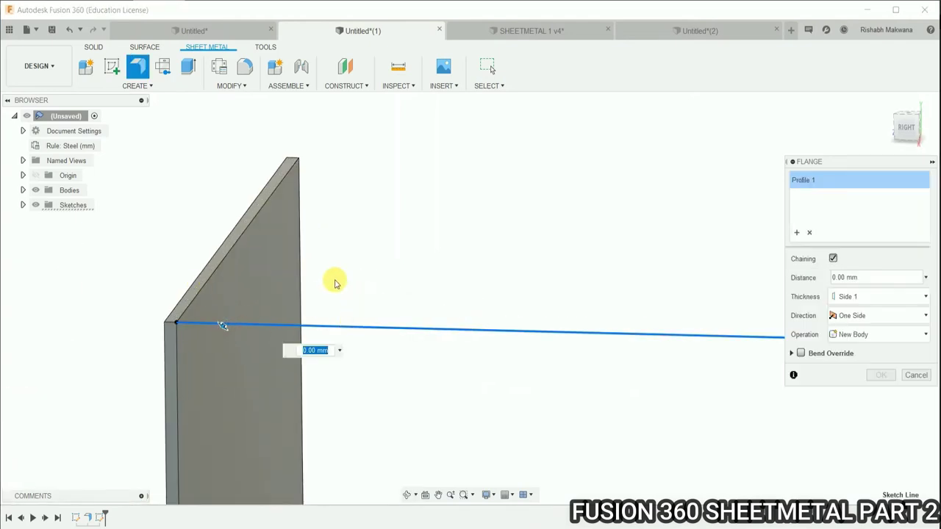
scroll(189, 321, up, 3)
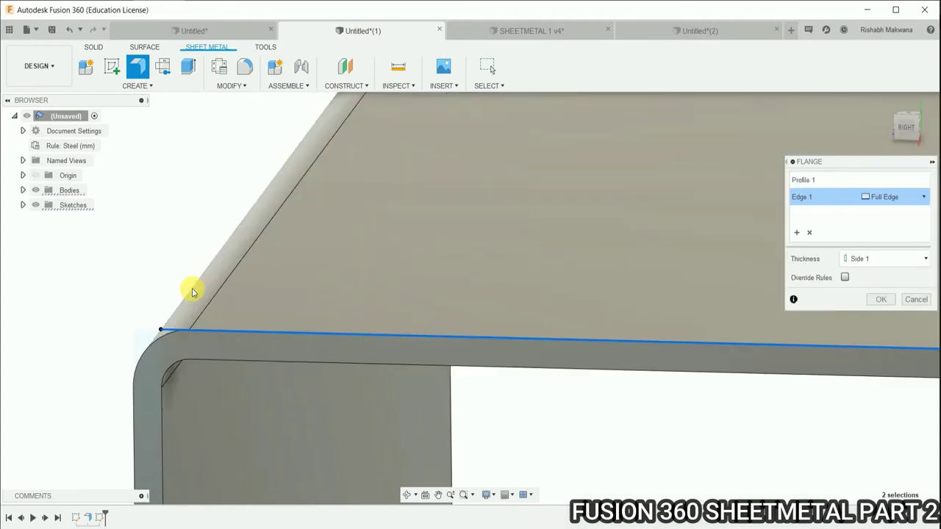
click(191, 285)
scroll(314, 273, down, 5)
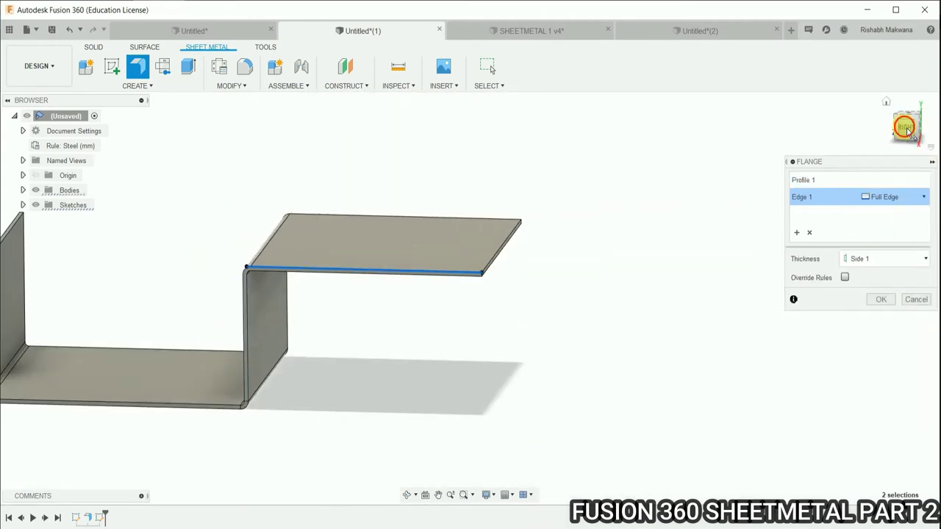
click(905, 128)
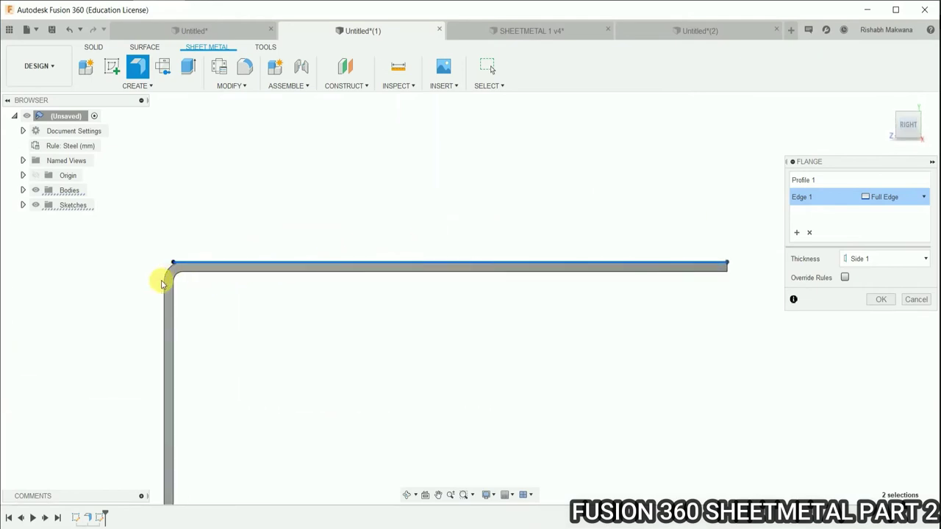
scroll(316, 298, down, 1)
scroll(326, 300, down, 3)
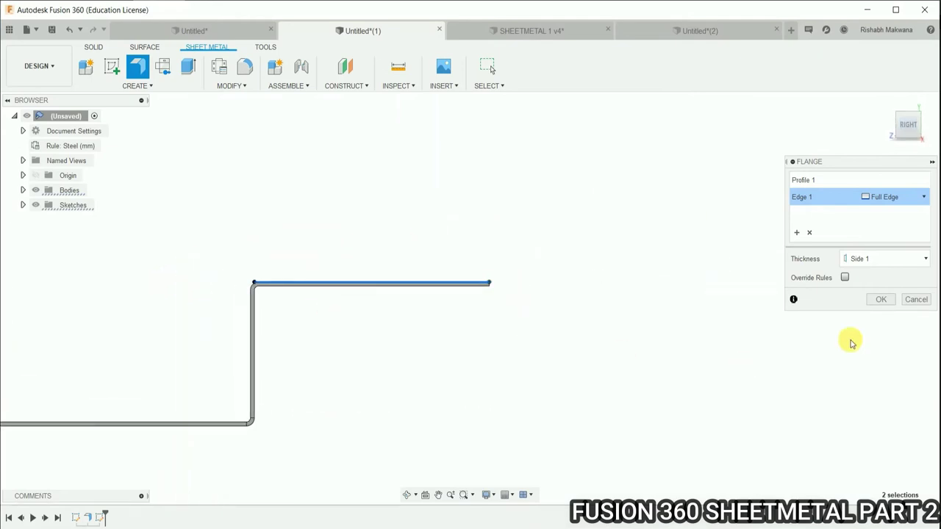
click(880, 300)
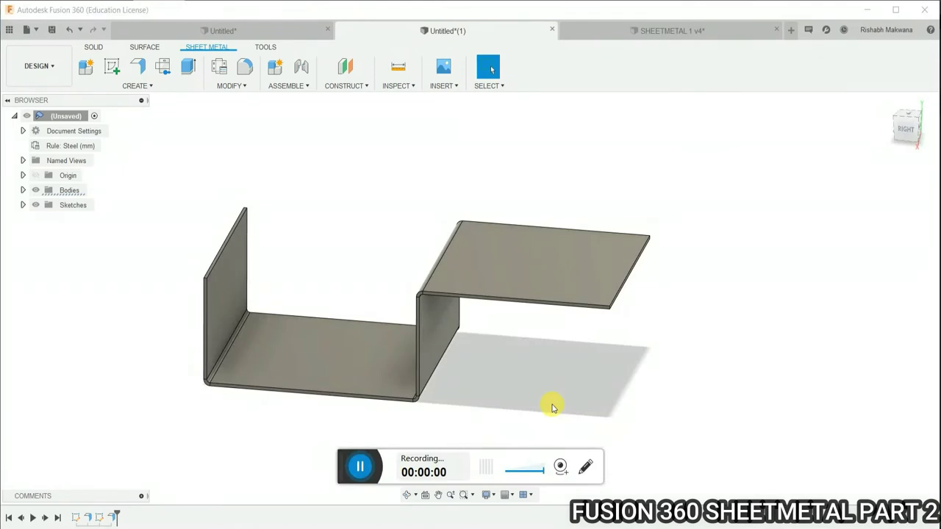
scroll(588, 347, up, 3)
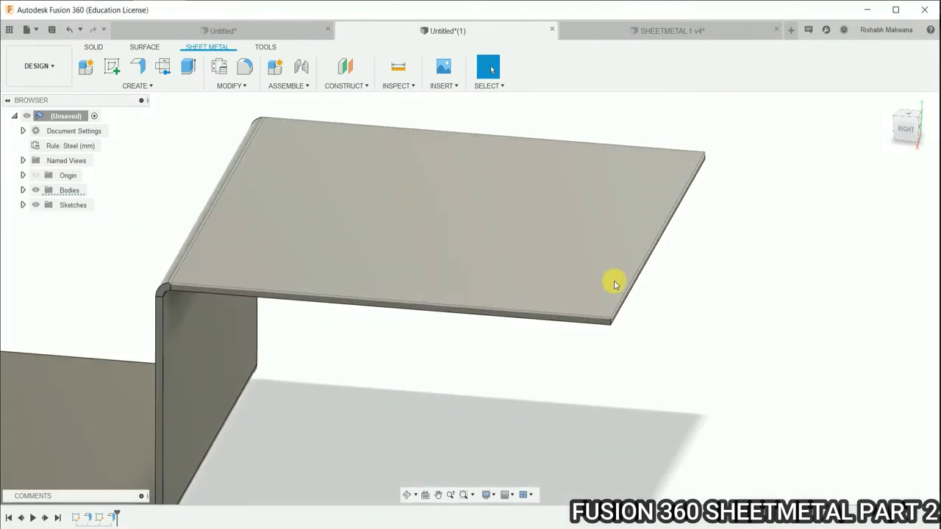
scroll(609, 279, up, 3)
scroll(507, 251, down, 3)
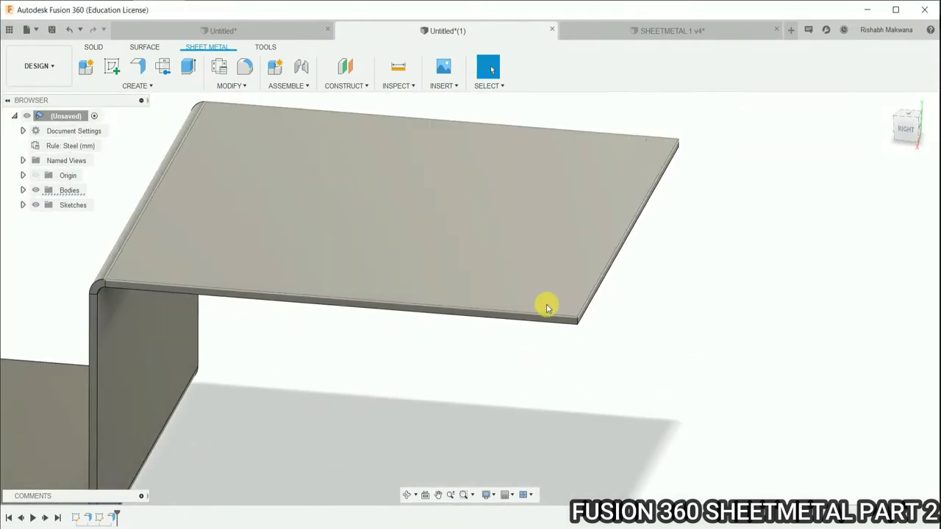
scroll(546, 306, down, 2)
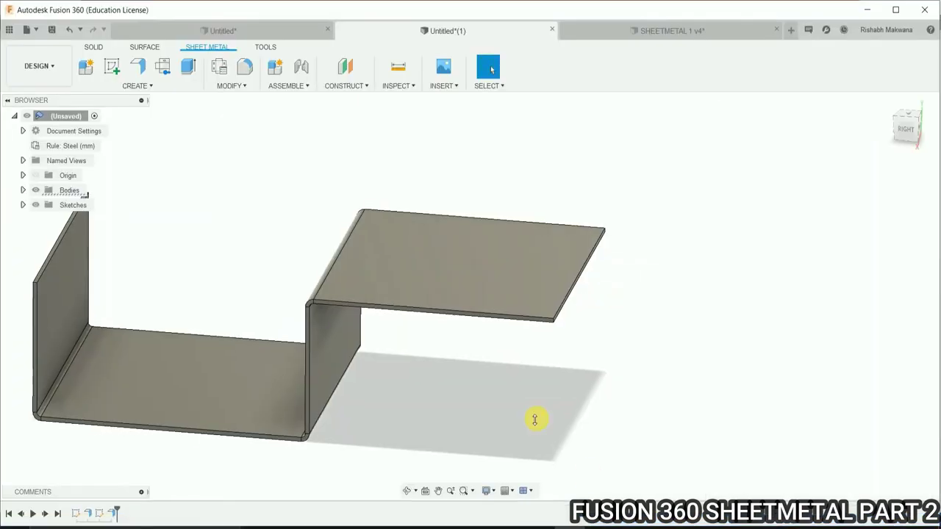
- Sketch on the top plate's side face a tangent arc at the end corner, dimensioned R0.5
click(112, 66)
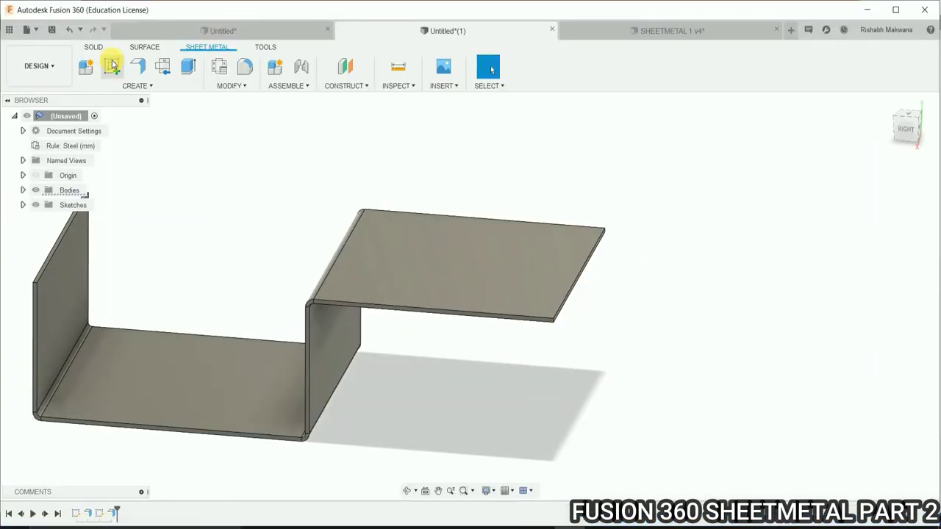
scroll(574, 317, up, 3)
scroll(573, 317, up, 5)
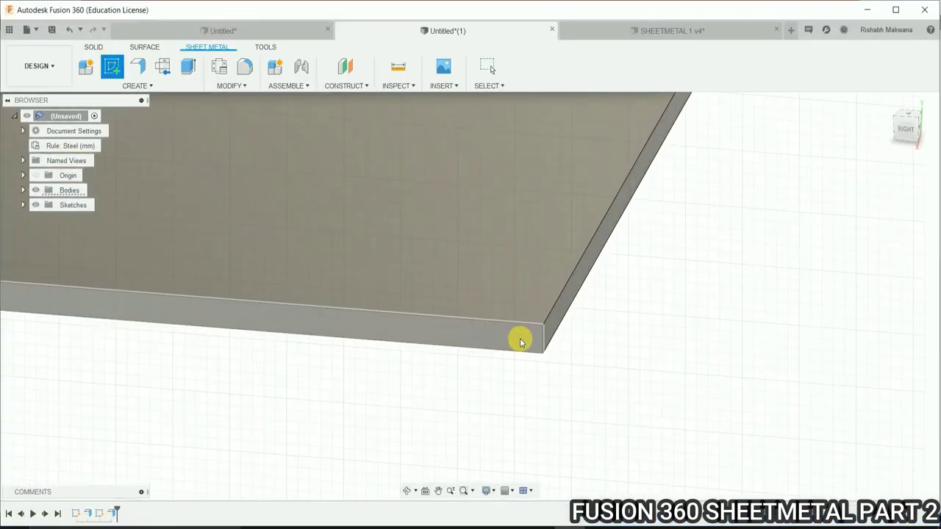
click(507, 340)
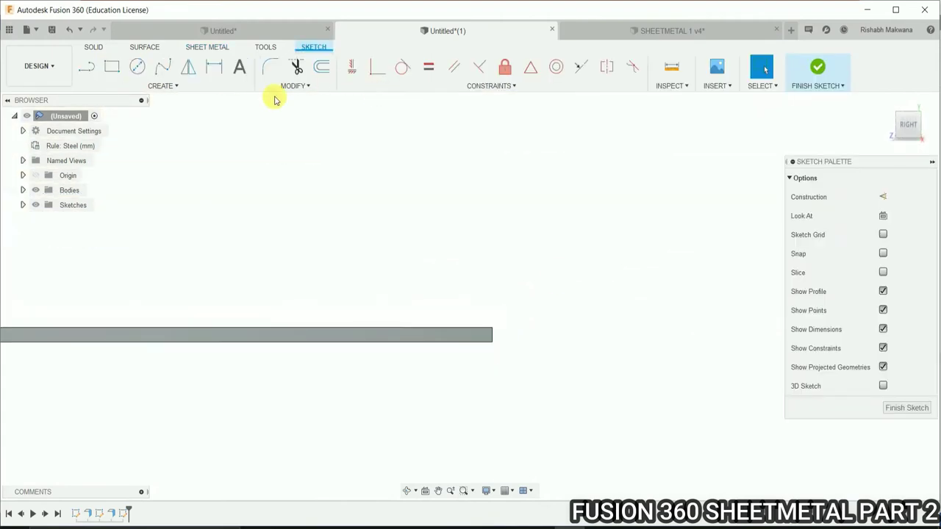
click(184, 87)
mouse_move(90, 137)
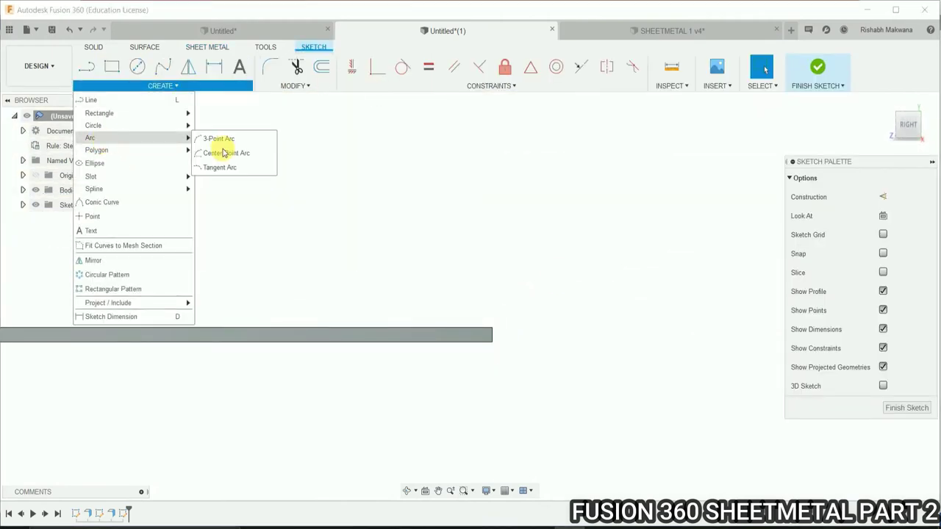
click(226, 169)
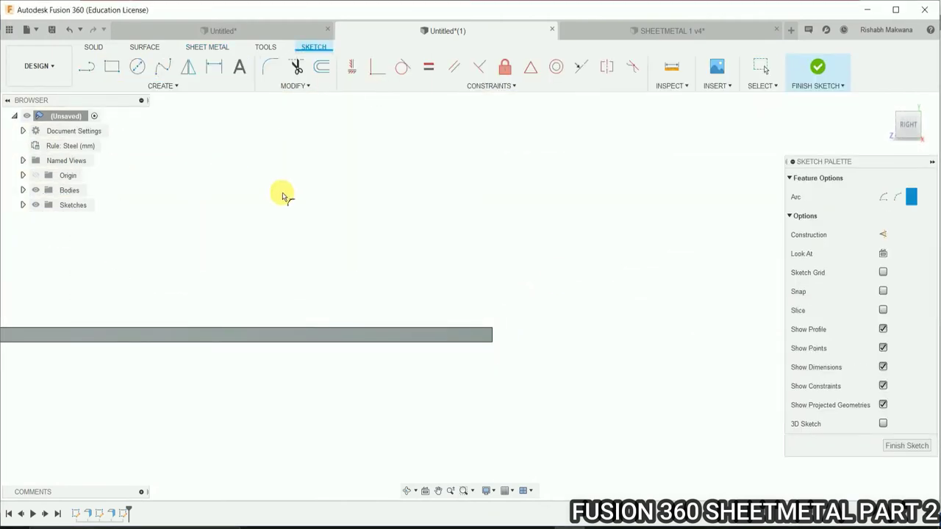
click(505, 346)
click(485, 239)
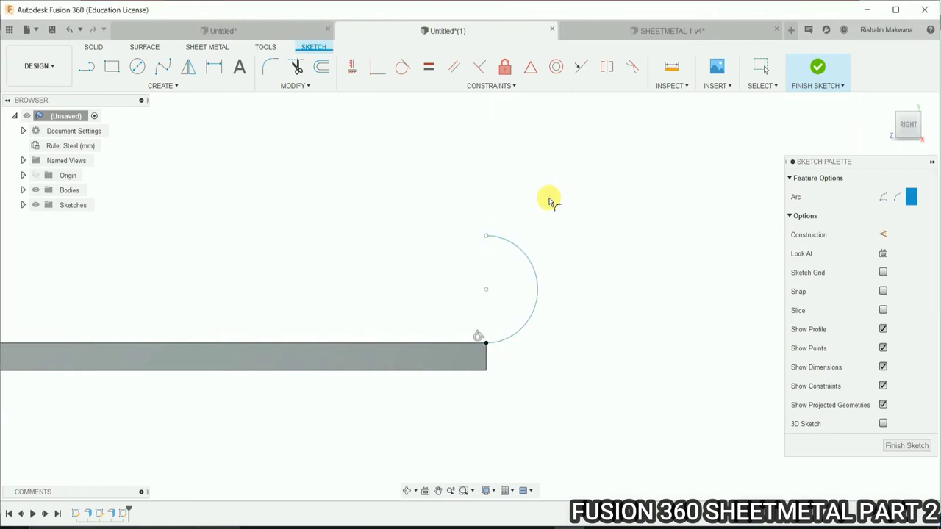
key(d)
click(505, 240)
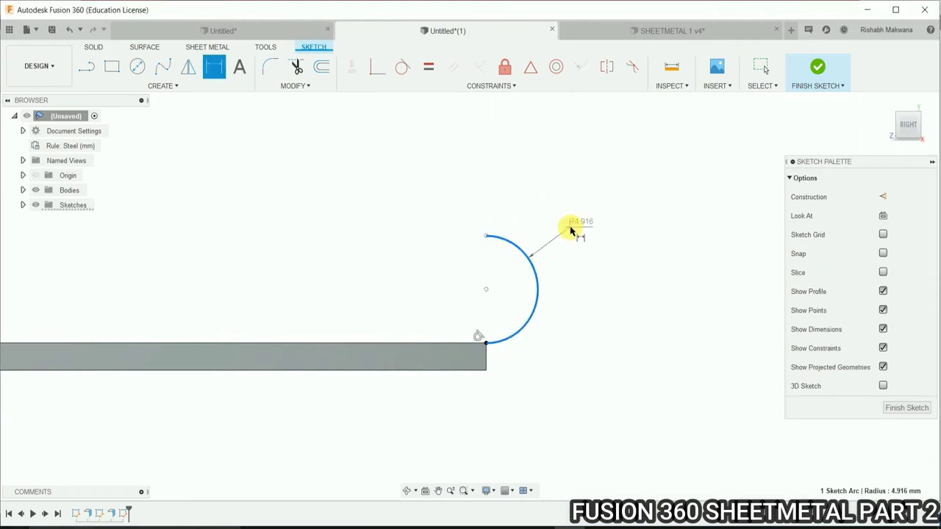
click(571, 231)
key(Return)
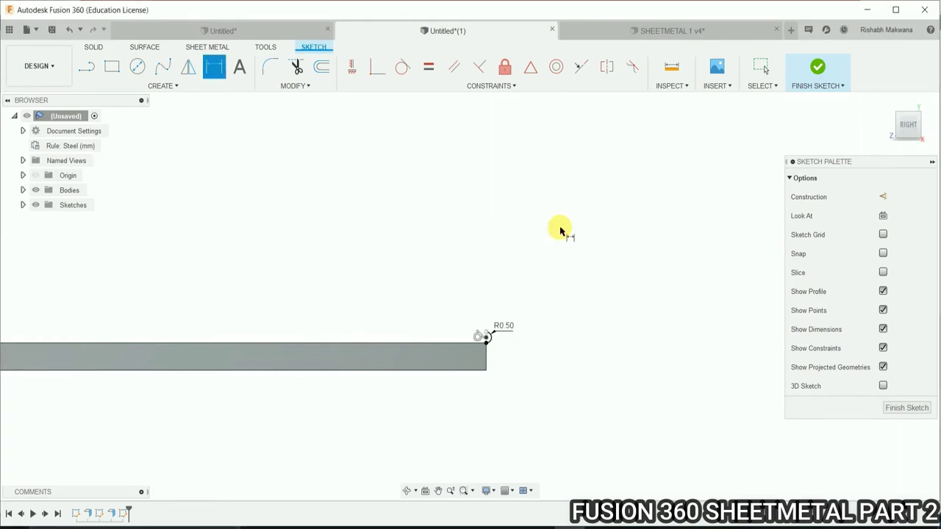
- Draw a line from the arc's top back left over the plate and finish the sketch
click(87, 73)
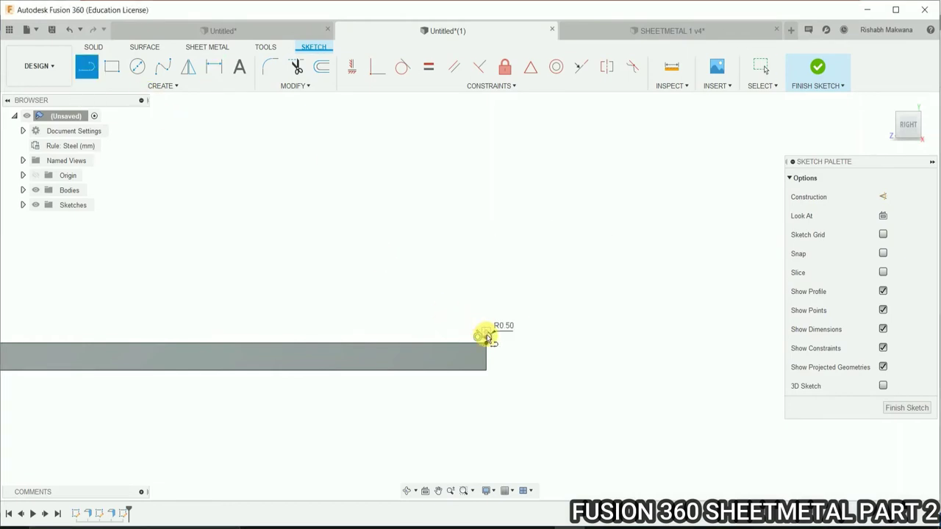
scroll(487, 336, up, 3)
scroll(481, 343, up, 3)
click(486, 253)
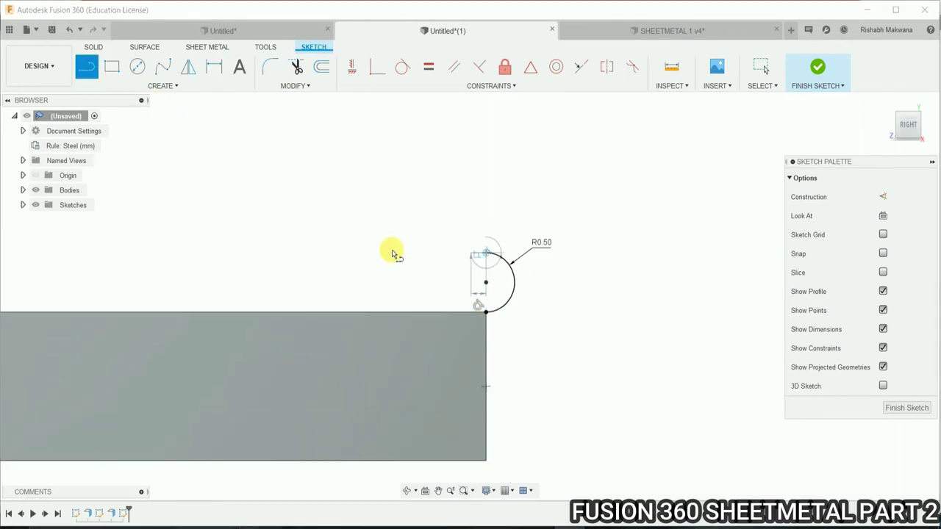
click(252, 253)
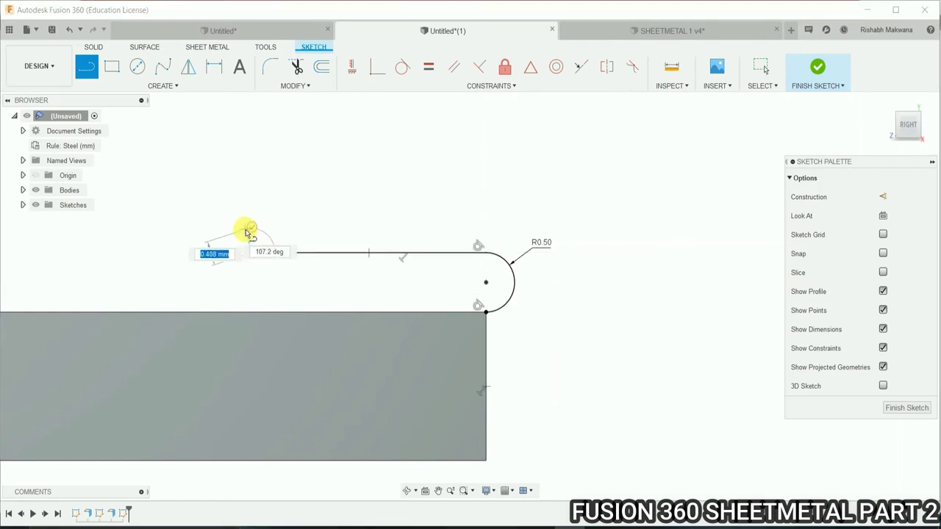
click(818, 68)
- Create a flange using the R0.5 arc sketch as profile along the plate's top edge
scroll(427, 211, down, 5)
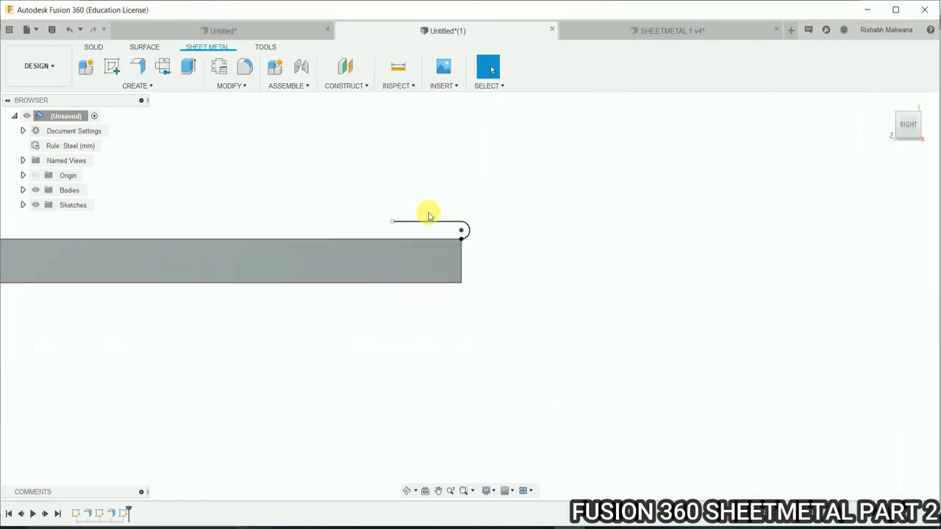
click(137, 67)
shift+middle_drag(367, 309, 361, 319)
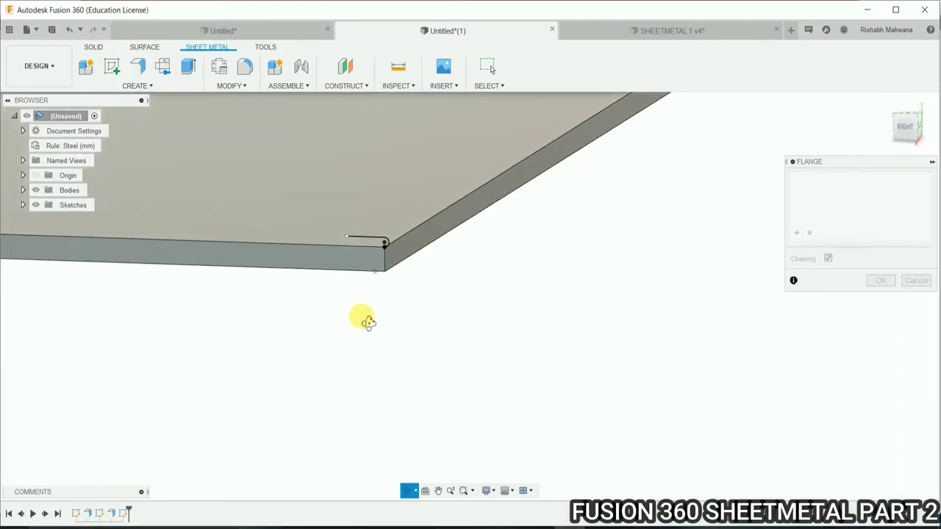
scroll(379, 279, up, 3)
scroll(379, 254, up, 3)
click(358, 296)
scroll(294, 330, down, 2)
scroll(372, 363, down, 2)
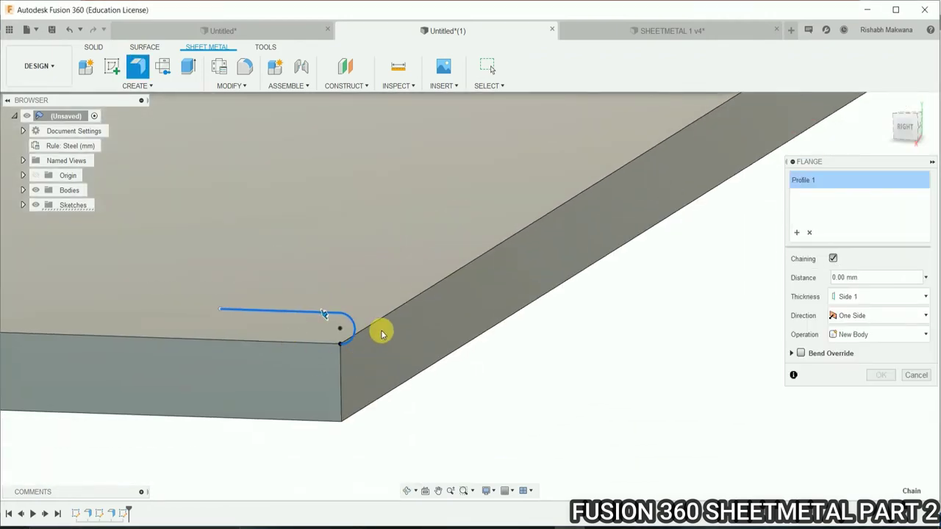
scroll(343, 347, up, 3)
scroll(396, 340, up, 2)
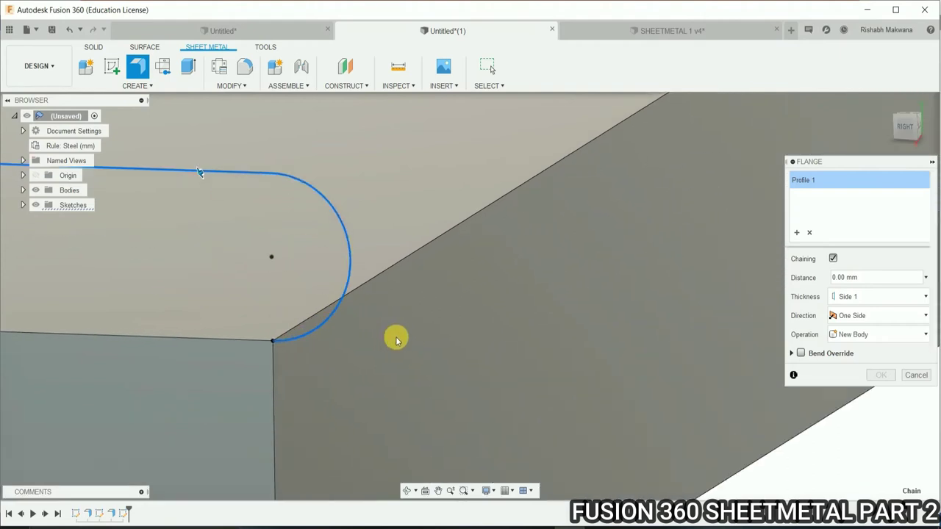
click(368, 283)
shift+middle_drag(418, 316, 393, 349)
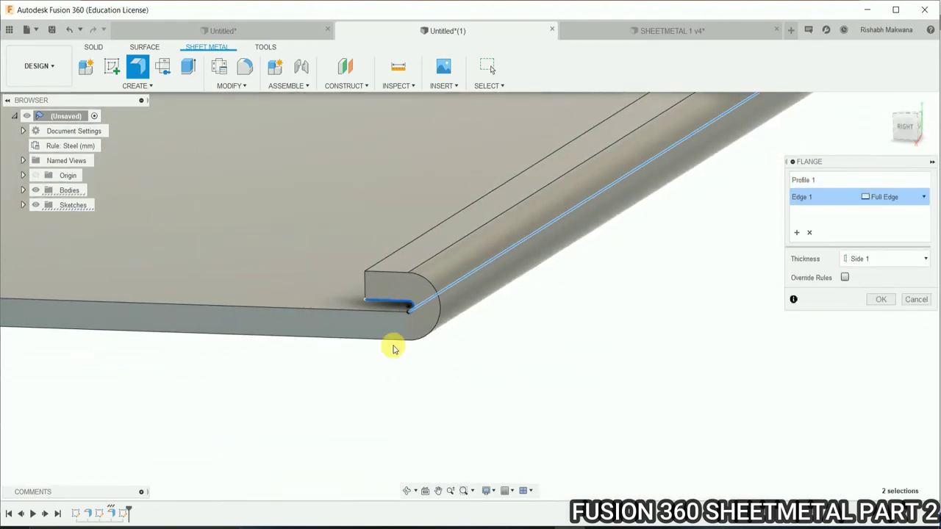
scroll(393, 349, down, 2)
click(880, 300)
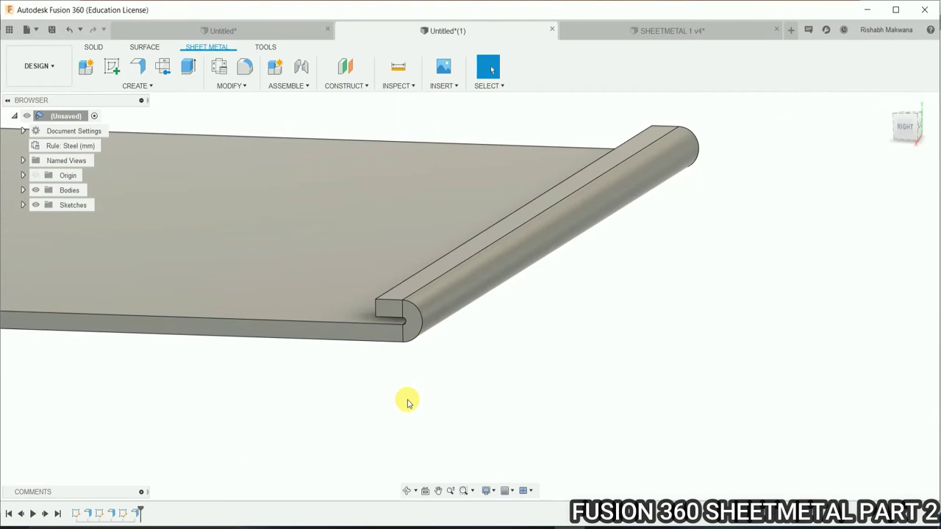
- Inspect the hem from a straight right-side view, then orbit back to a 3-D view
shift+middle_drag(408, 401, 427, 384)
click(905, 125)
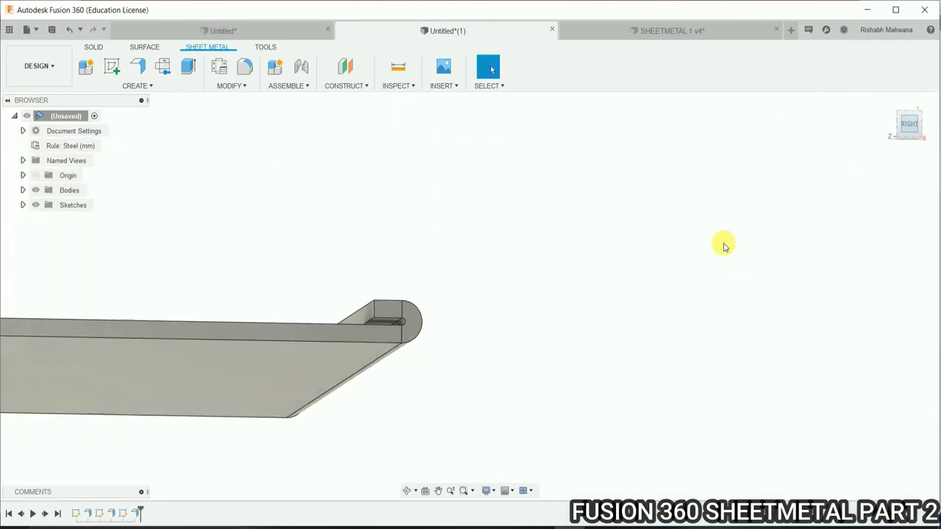
scroll(412, 320, up, 4)
scroll(441, 327, up, 2)
scroll(434, 335, down, 4)
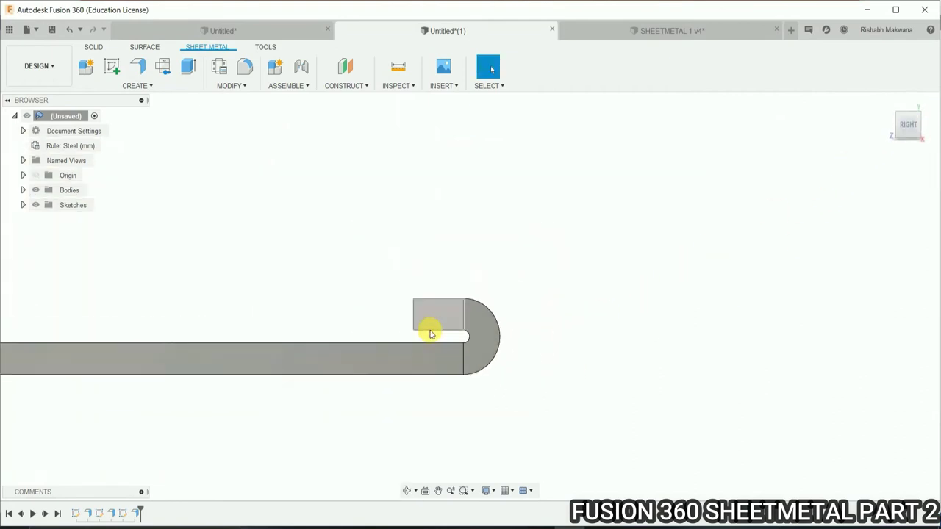
scroll(431, 335, down, 3)
scroll(460, 343, down, 2)
mouse_move(478, 380)
shift+middle_down()
mouse_move(534, 368)
mouse_move(515, 381)
shift+middle_up()
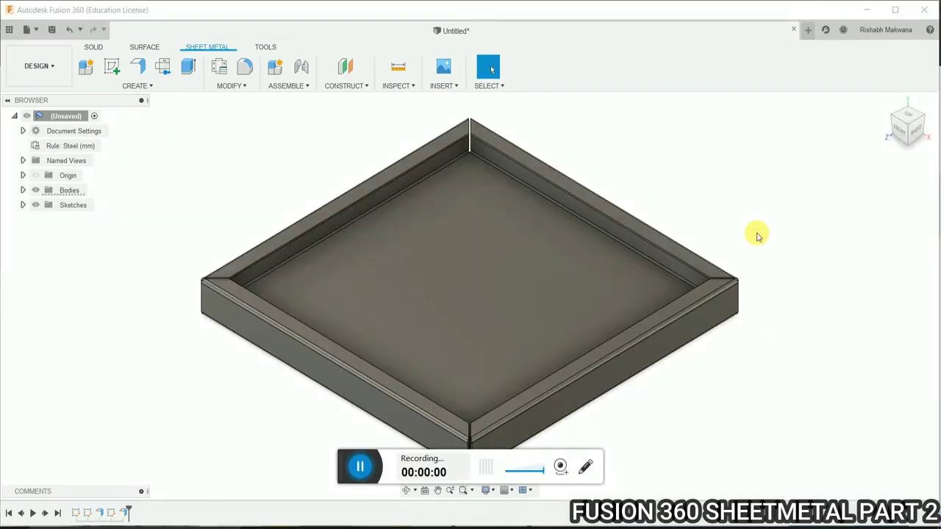
- Orbit around the finished tray to inspect its front corner from a higher angle
shift+middle_drag(599, 441, 619, 424)
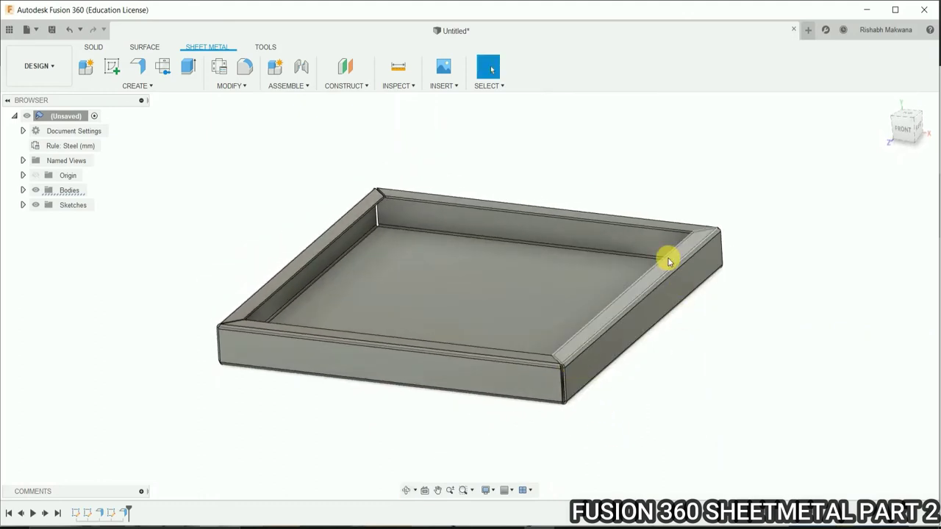
mouse_move(411, 223)
shift+middle_down()
mouse_move(395, 261)
mouse_move(819, 331)
shift+middle_up()
scroll(765, 316, up, 3)
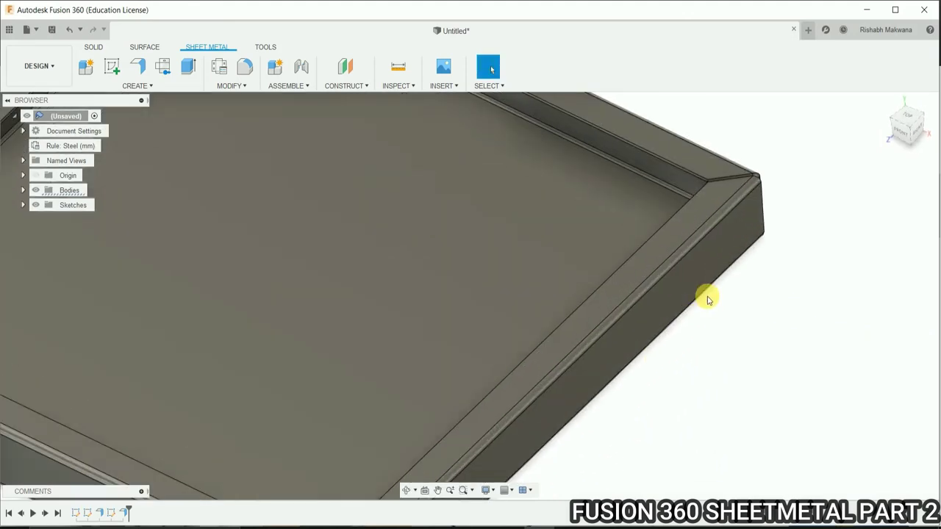
scroll(708, 297, down, 3)
mouse_move(593, 294)
shift+middle_down()
mouse_move(643, 339)
mouse_move(622, 346)
mouse_move(676, 307)
mouse_move(622, 336)
shift+middle_up()
- Open a new blank design and start a sheet-metal sketch on the XY ground plane
click(809, 31)
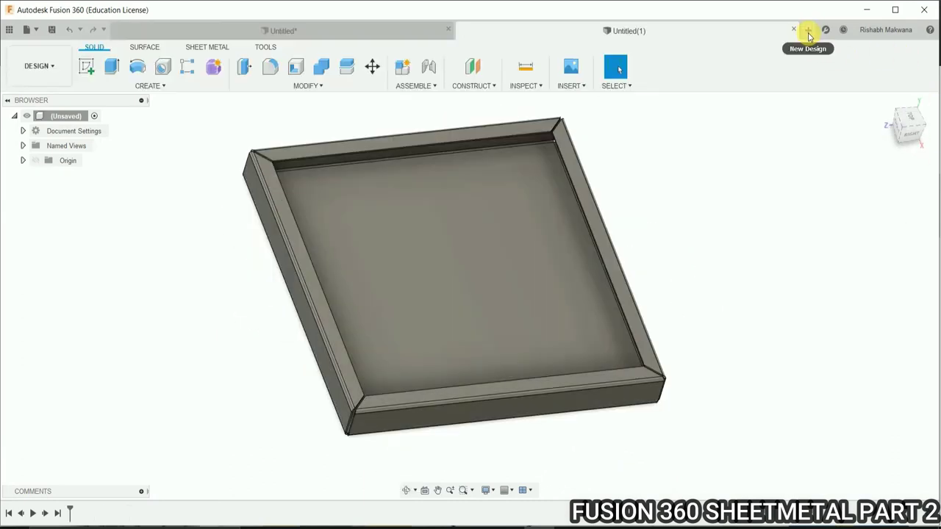
click(220, 47)
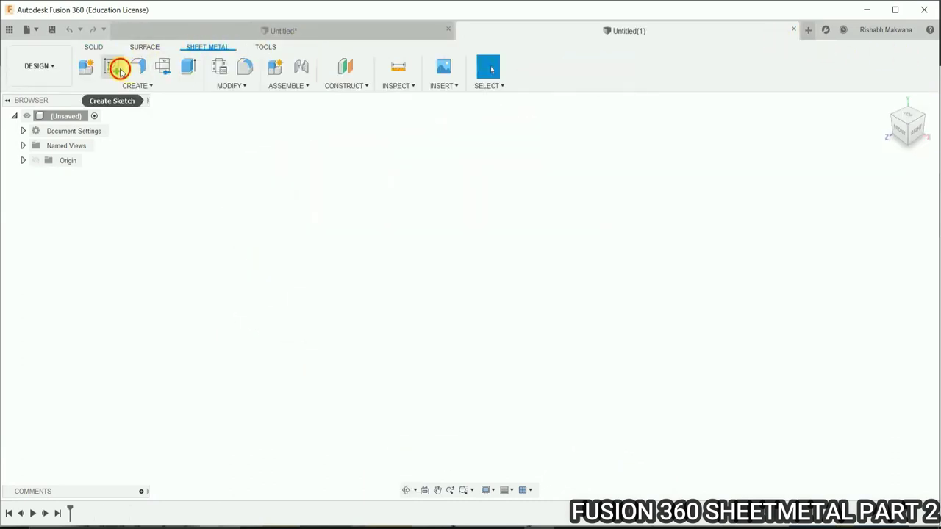
click(113, 67)
click(481, 325)
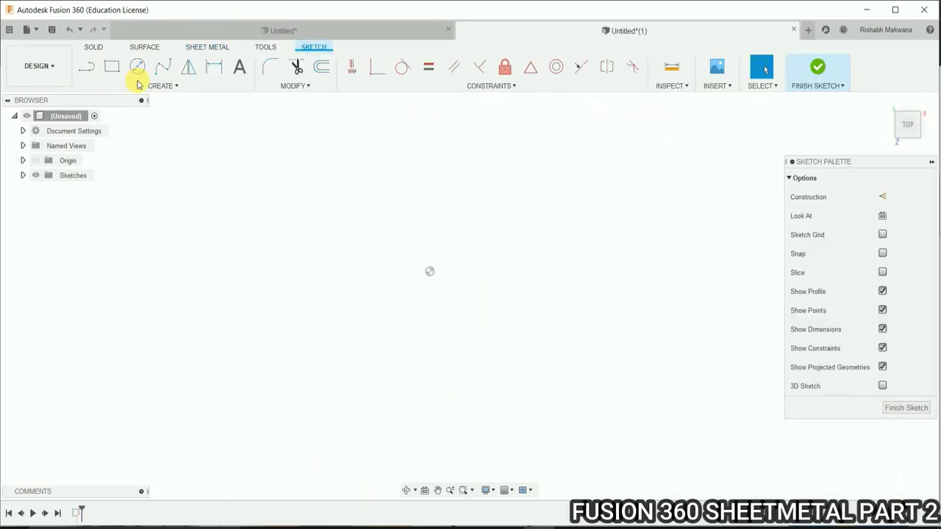
- Draw a rectangle from the origin, dimension it 500 × 500 mm, and finish the sketch
click(112, 67)
click(433, 282)
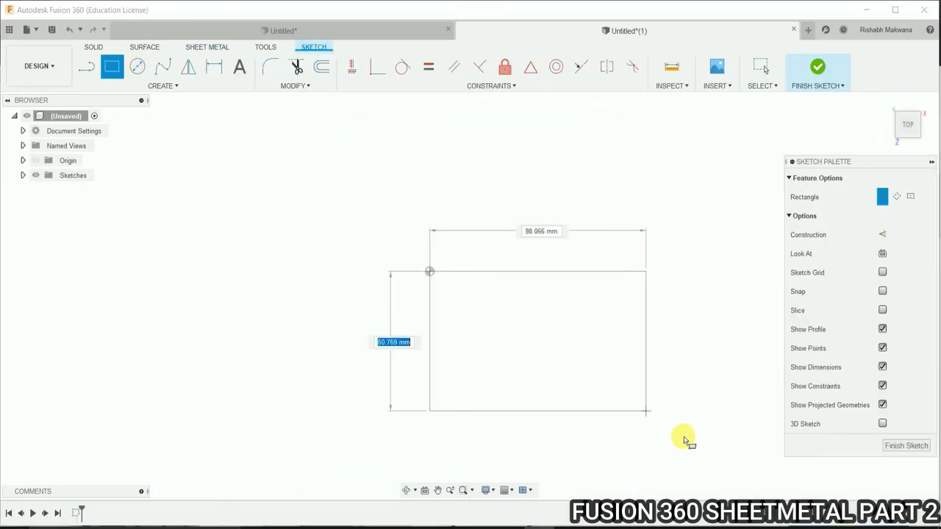
click(699, 429)
key(d)
click(523, 271)
click(519, 191)
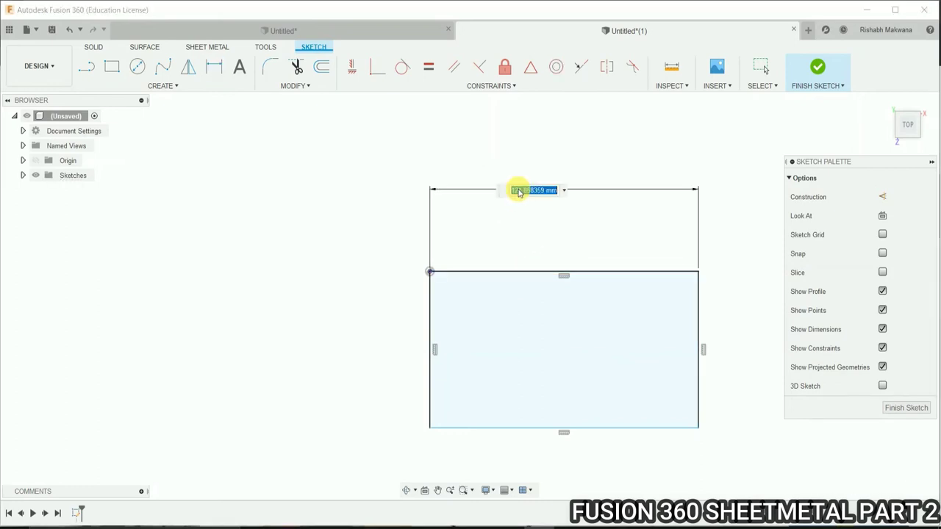
key(Return)
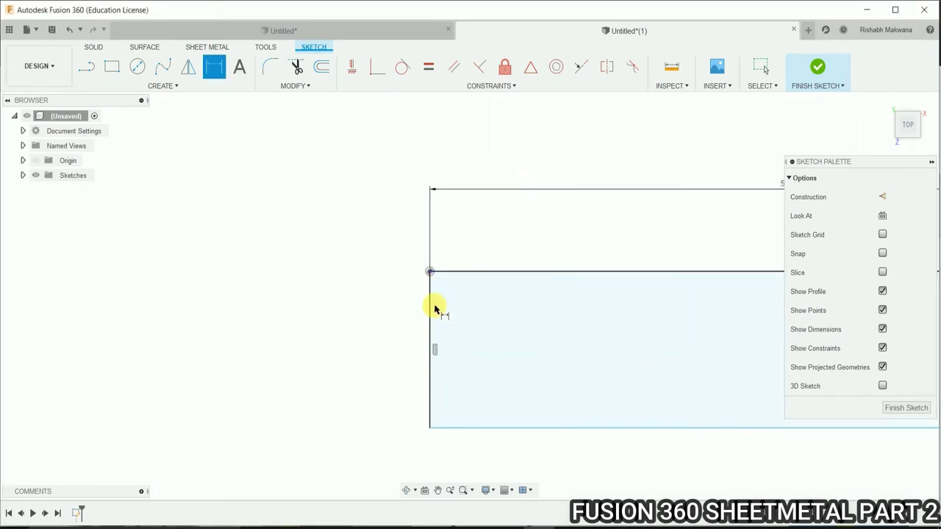
click(429, 306)
click(356, 314)
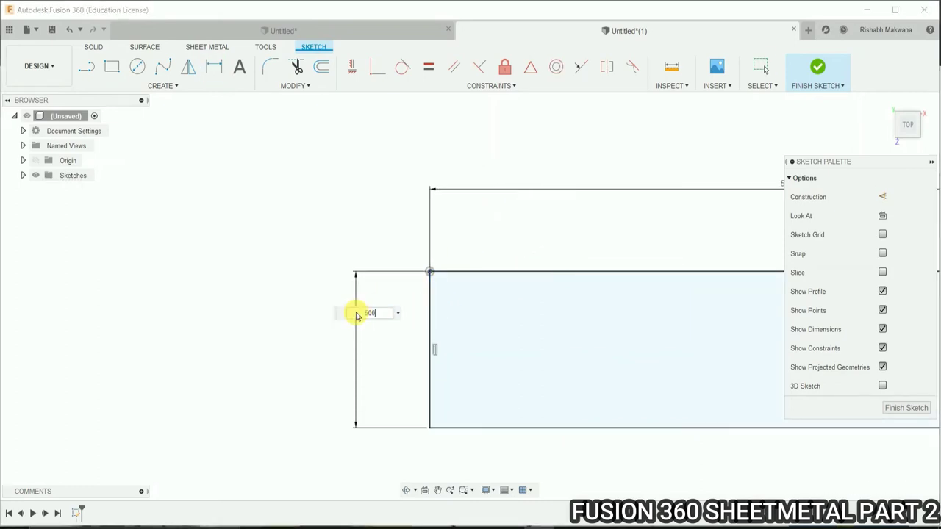
key(Return)
click(817, 70)
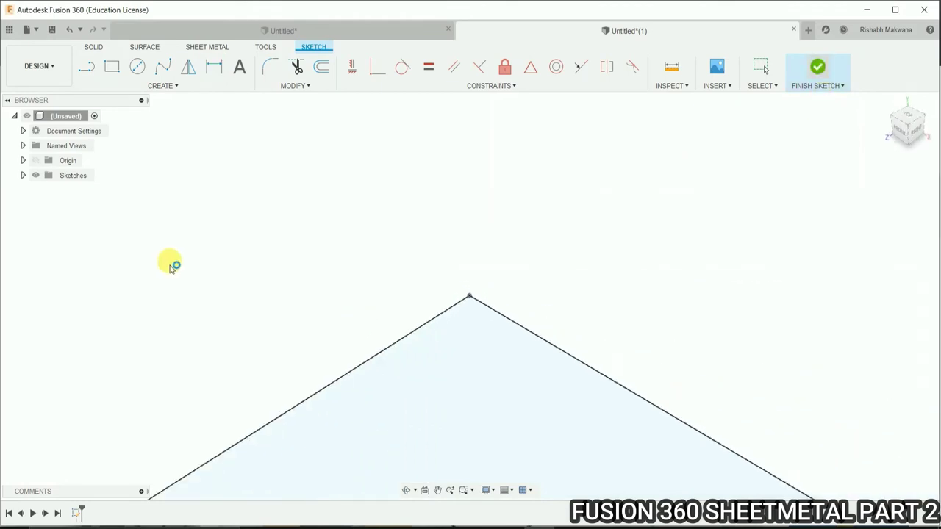
- Flange the square profile into a flat Steel (mm) sheet-metal plate
click(139, 68)
click(493, 418)
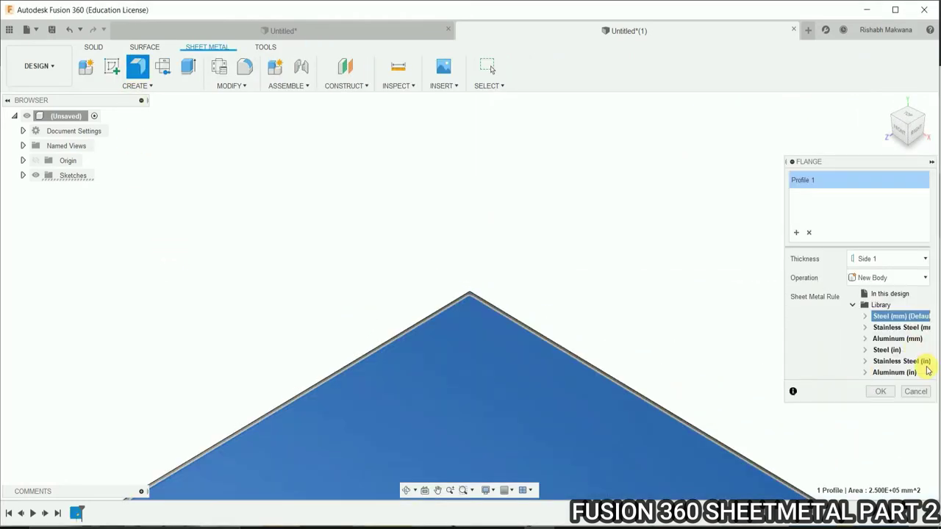
click(880, 391)
scroll(407, 217, down, 3)
scroll(385, 224, down, 3)
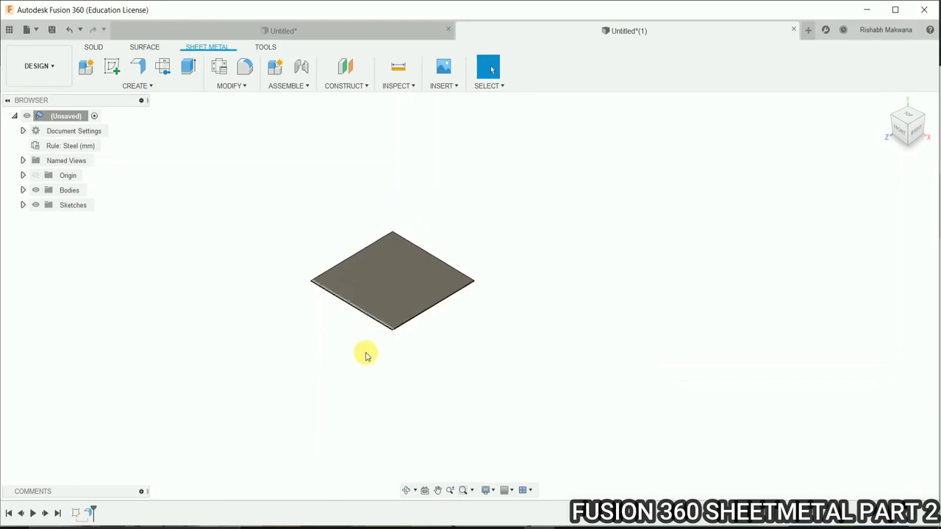
scroll(417, 342, up, 2)
scroll(419, 324, up, 3)
scroll(419, 303, up, 2)
- On the plate's front face, sketch an L: a vertical line up from the corner, then left
scroll(408, 390, up, 2)
scroll(406, 382, up, 1)
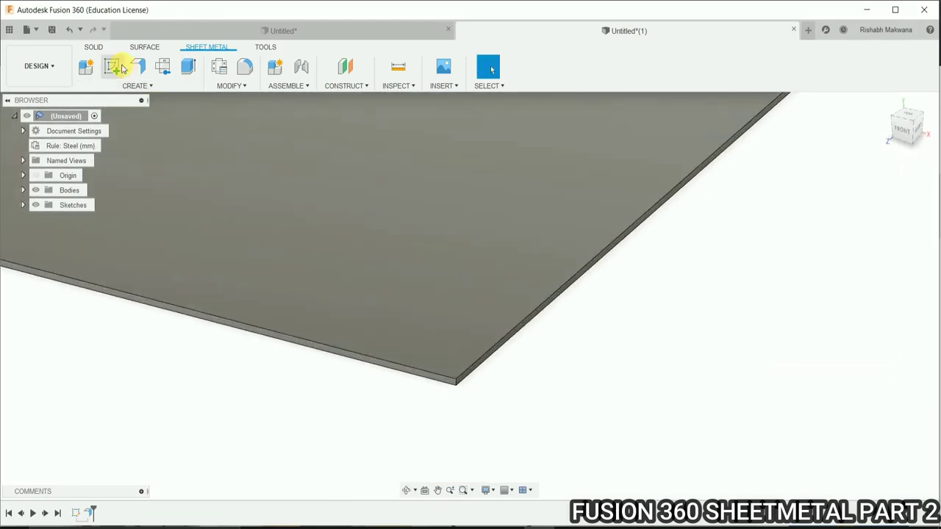
scroll(456, 389, up, 2)
click(420, 342)
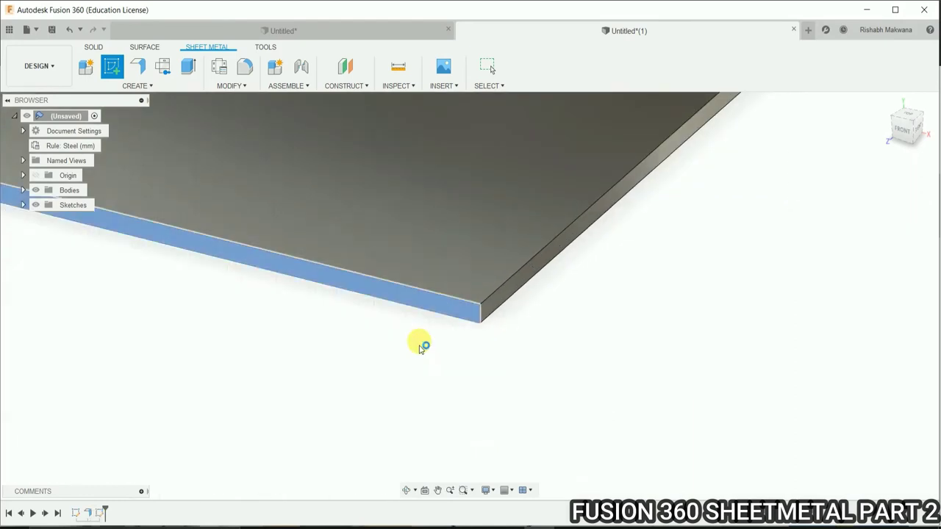
click(89, 71)
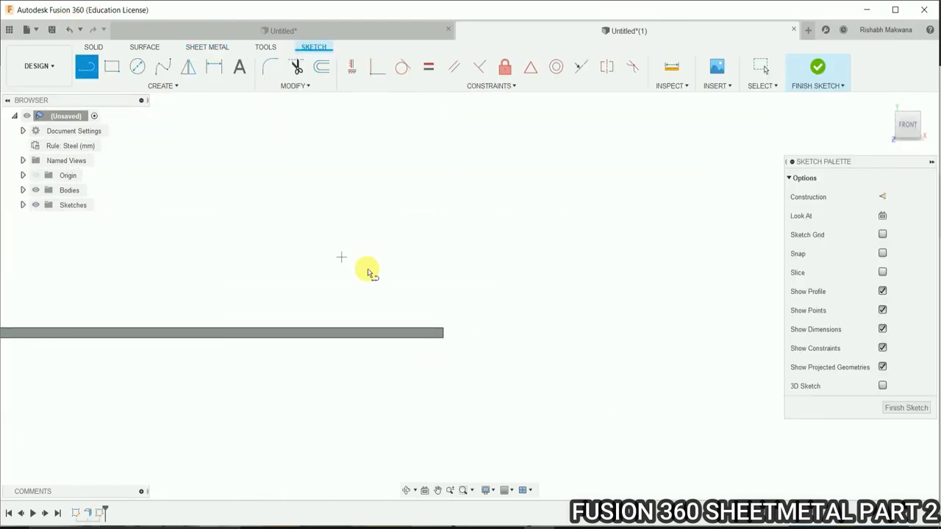
click(443, 324)
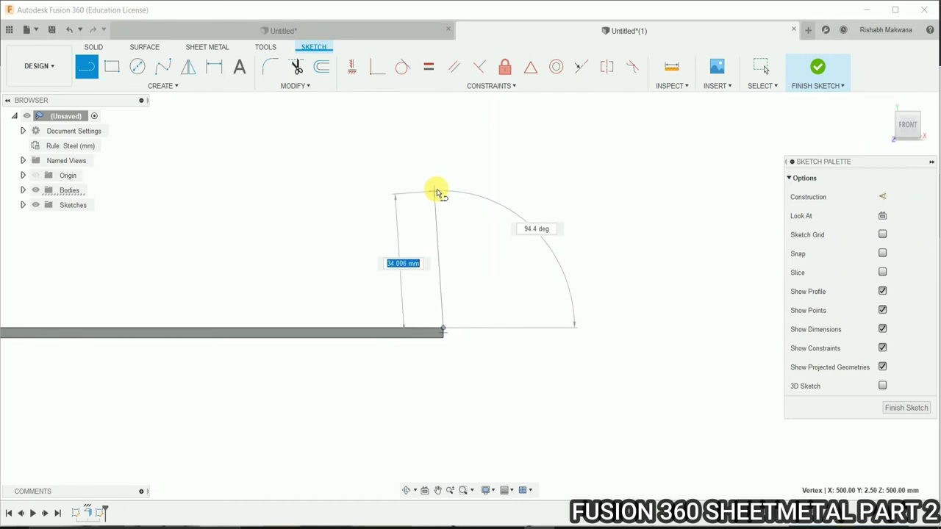
click(443, 190)
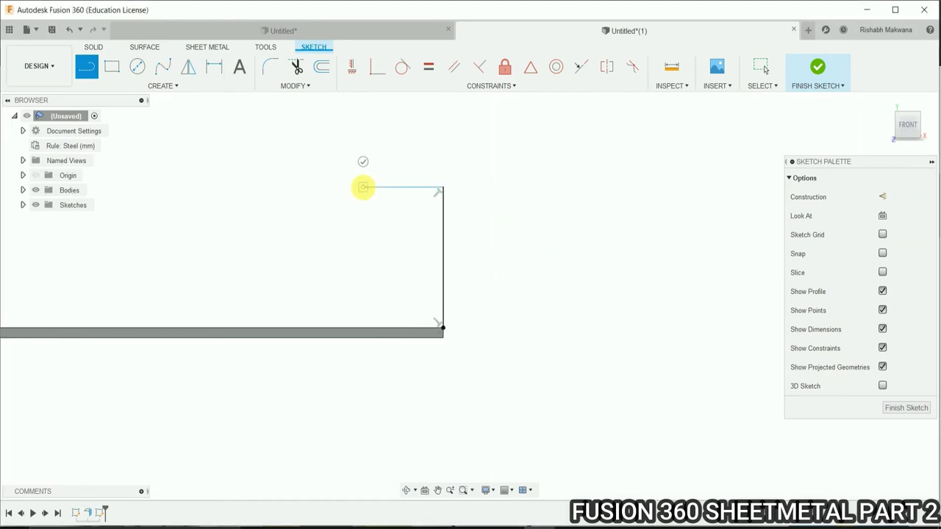
click(363, 186)
- Dimension the L's vertical leg 50 mm and horizontal leg 25 mm, then finish the sketch
key(d)
click(441, 222)
click(516, 232)
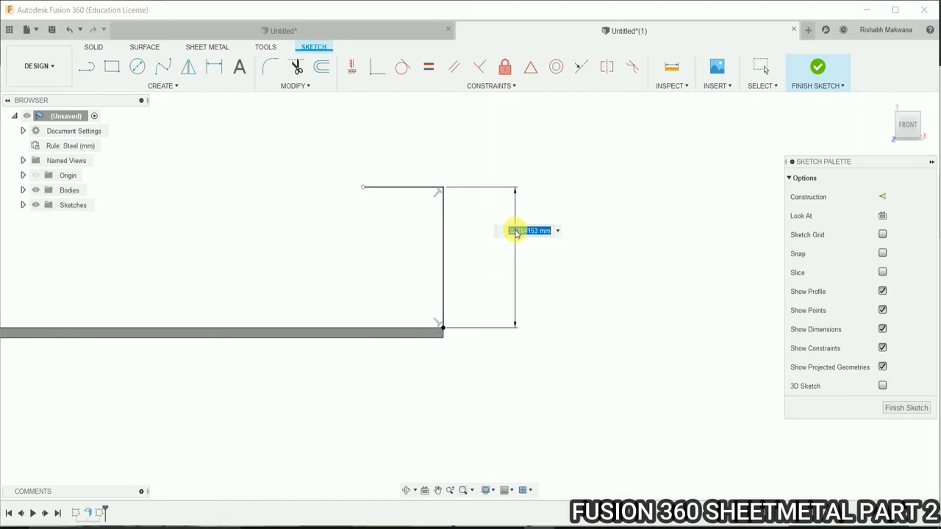
text(50)
key(Return)
click(396, 127)
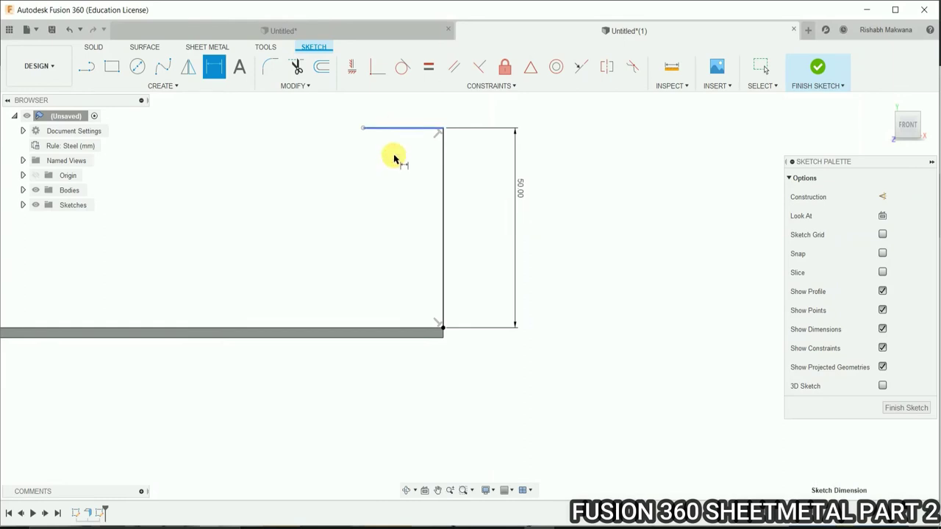
click(392, 193)
key(Return)
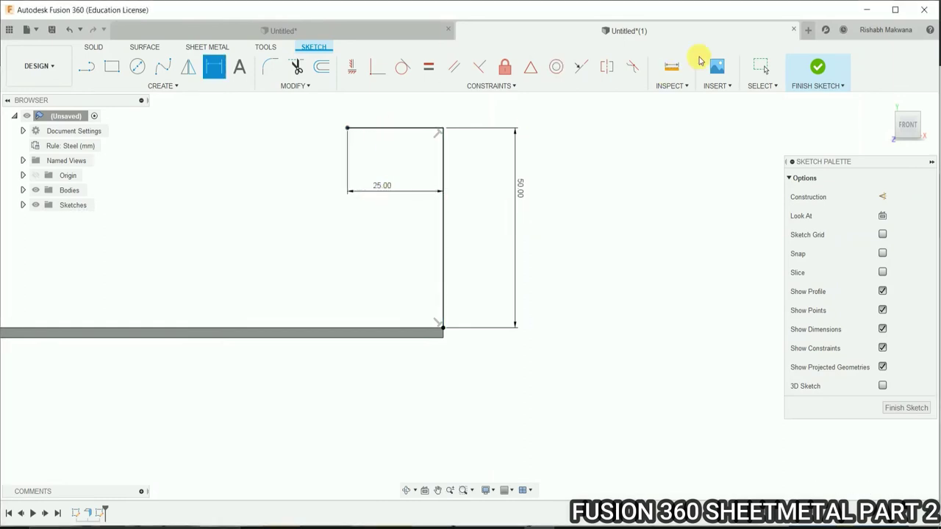
click(813, 70)
scroll(340, 242, down, 5)
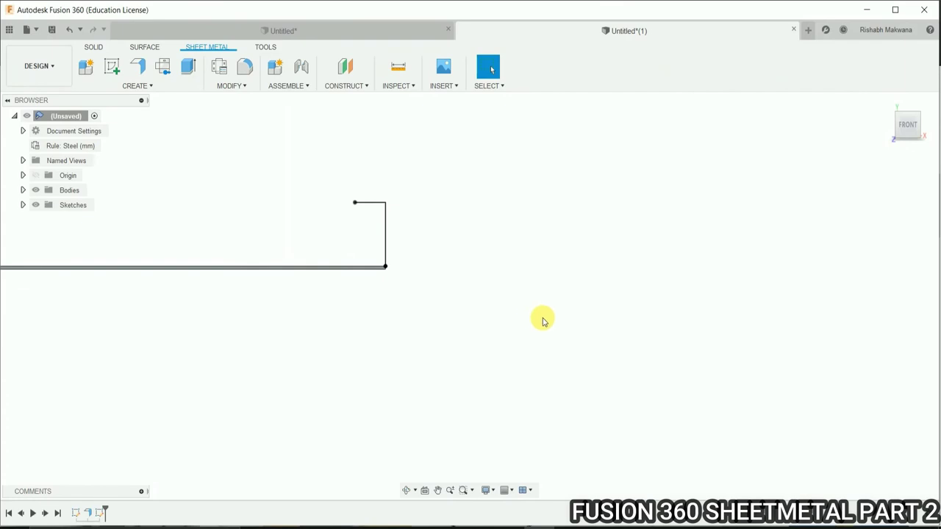
- Set up a flange with the L-shaped sketch as profile along one full plate edge
click(140, 65)
scroll(384, 188, up, 4)
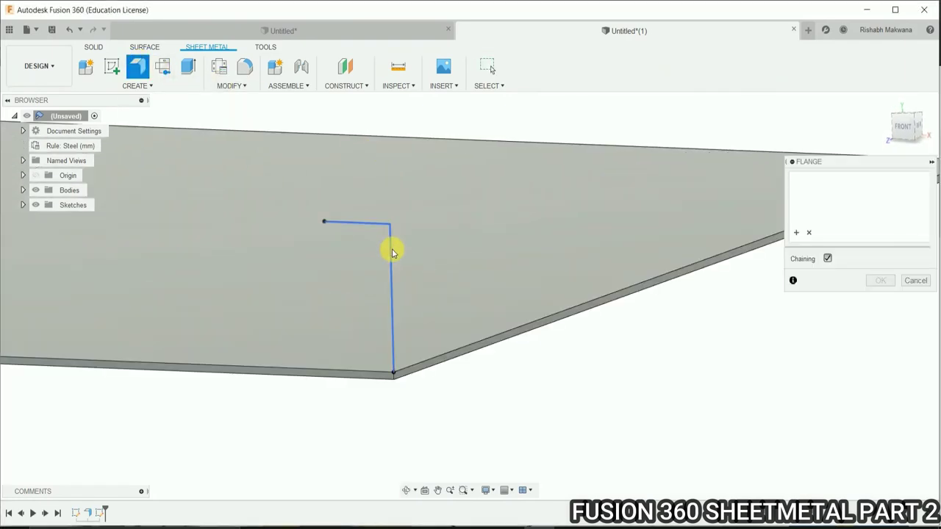
click(389, 249)
scroll(427, 403, up, 4)
click(354, 308)
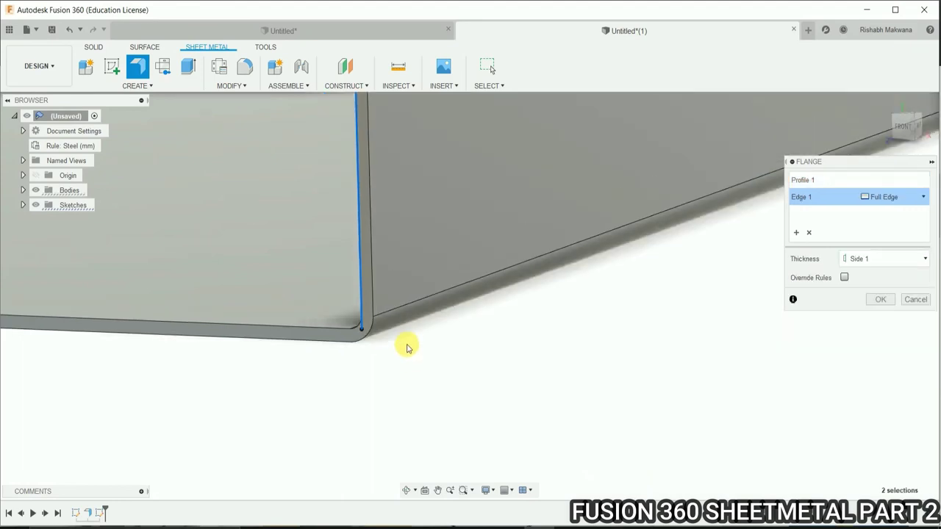
scroll(368, 346, down, 3)
scroll(345, 356, down, 2)
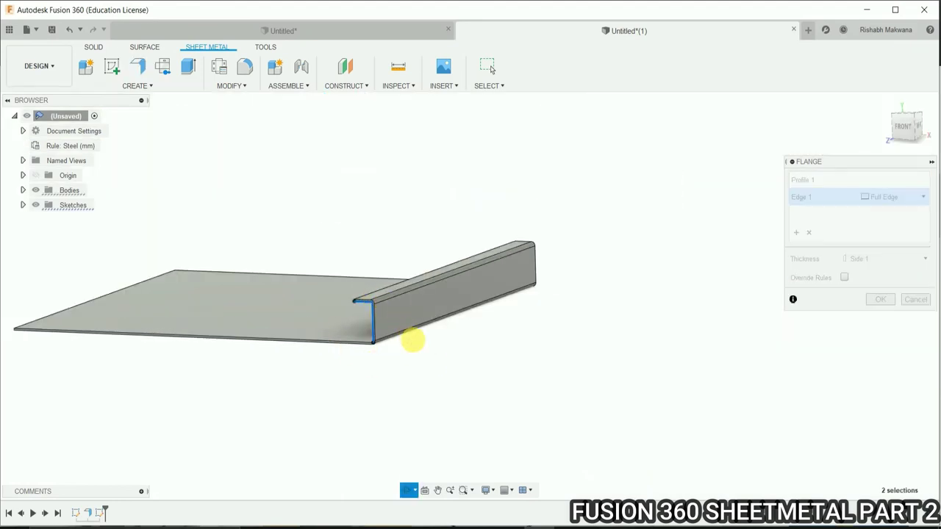
shift+middle_drag(414, 340, 441, 351)
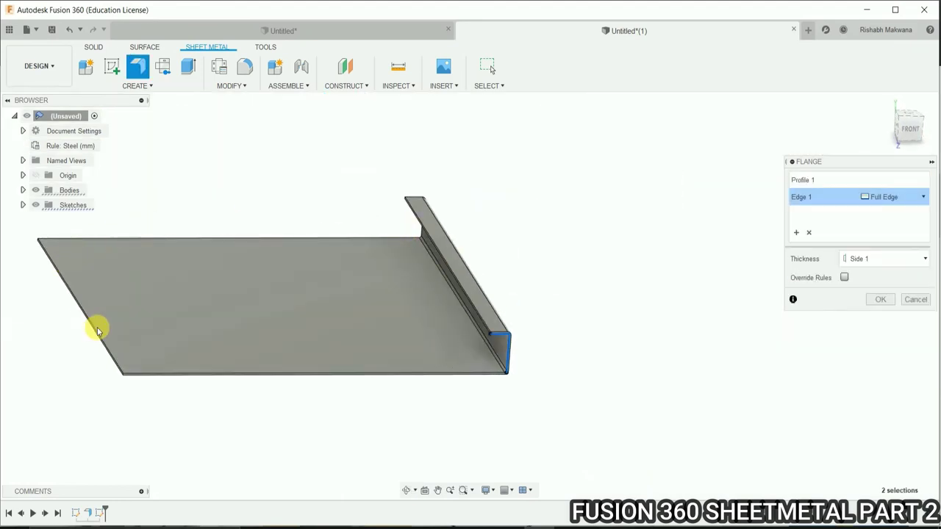
click(797, 234)
- Add the plate's back, left and near edges to the flange
scroll(345, 240, up, 2)
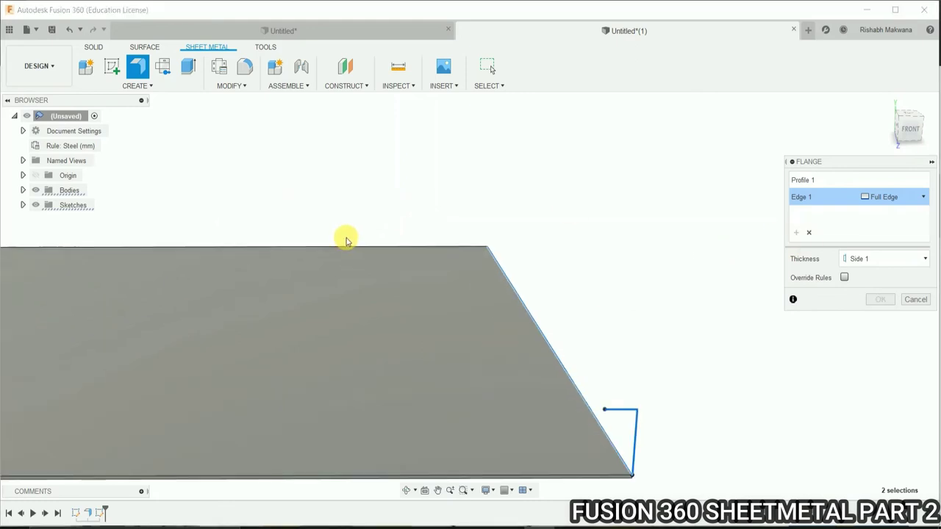
click(347, 250)
scroll(436, 231, down, 1)
scroll(436, 230, down, 2)
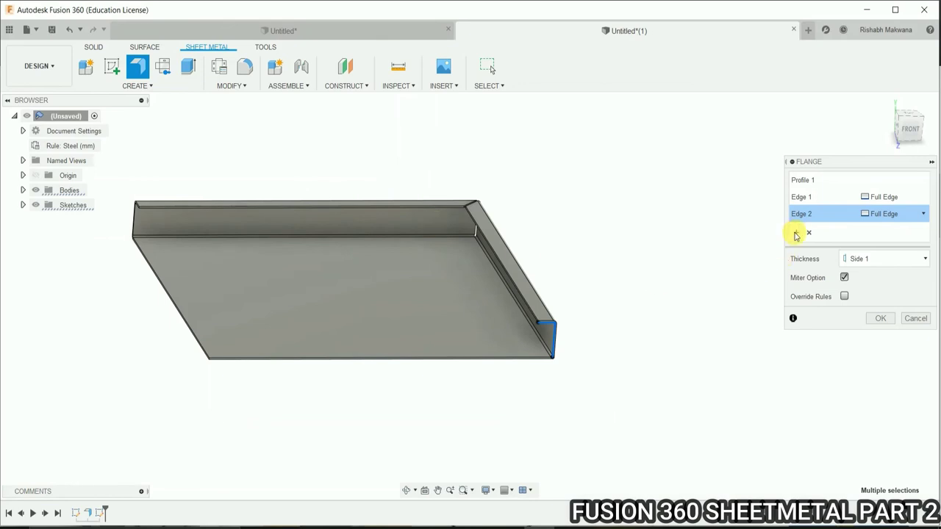
click(796, 234)
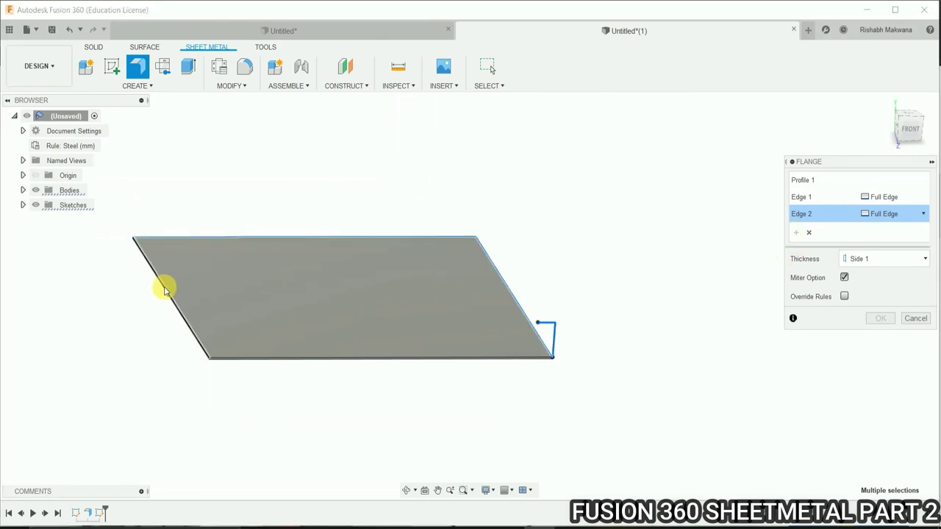
scroll(165, 291, up, 3)
click(161, 280)
scroll(104, 282, down, 3)
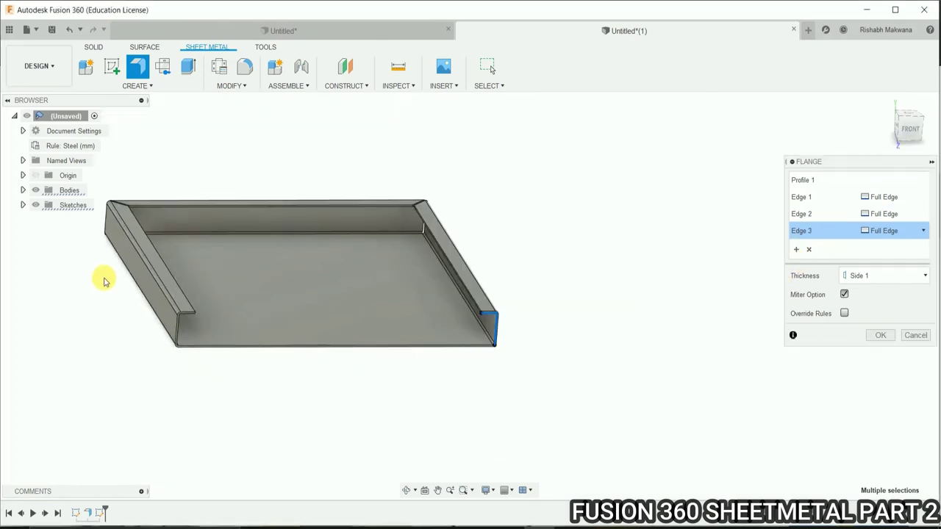
scroll(103, 282, down, 1)
click(796, 252)
scroll(423, 324, up, 3)
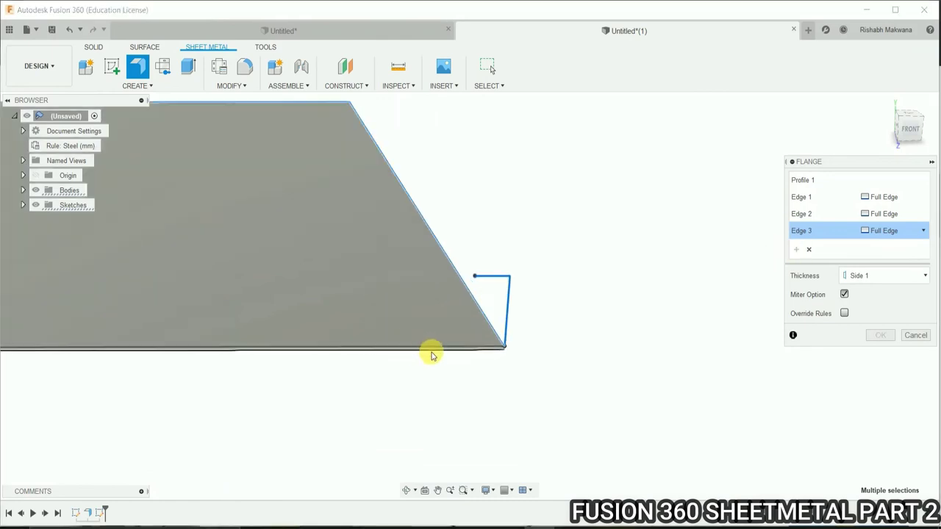
scroll(434, 345, up, 2)
click(440, 341)
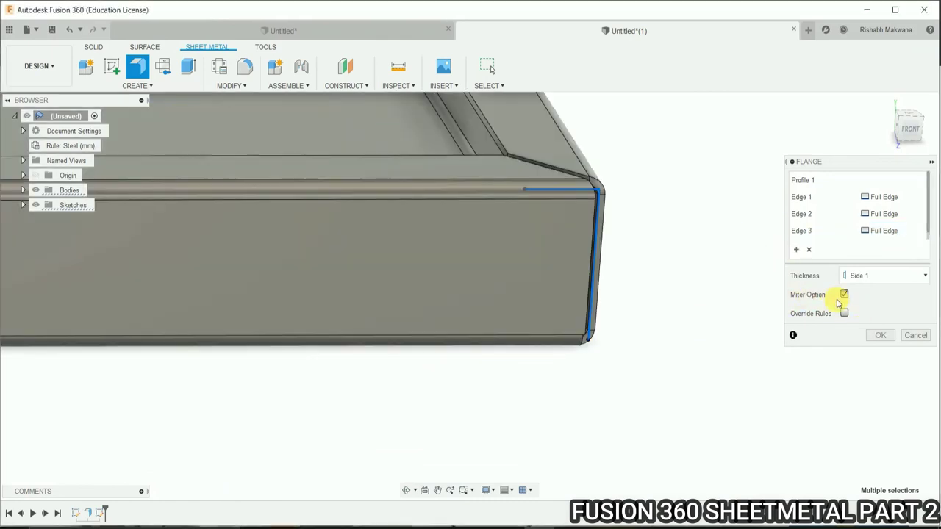
- Toggle the Miter option off and back on, checking the mitred tray corners in isometric
click(844, 294)
scroll(409, 301, down, 2)
scroll(532, 300, down, 3)
shift+middle_drag(551, 293, 529, 315)
click(844, 294)
scroll(396, 139, up, 2)
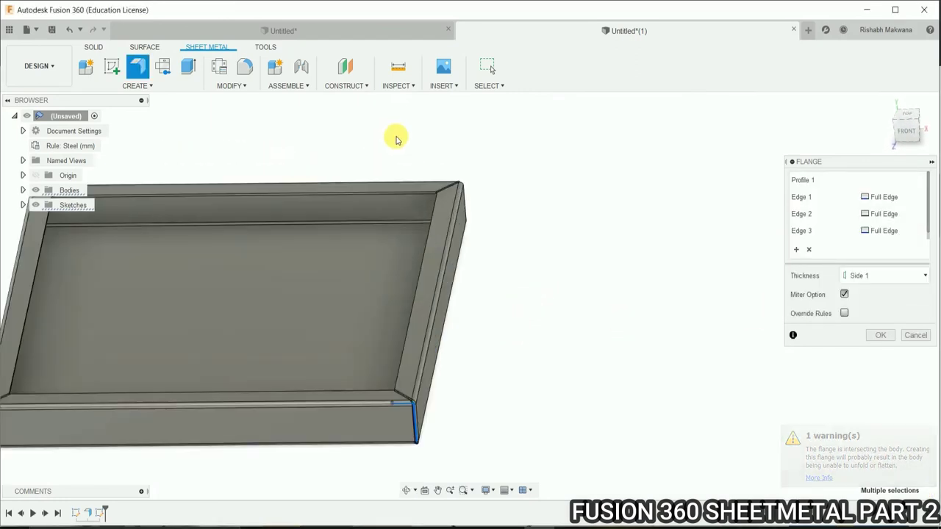
scroll(231, 221, down, 2)
scroll(399, 299, down, 1)
mouse_move(399, 300)
shift+middle_down()
mouse_move(358, 319)
mouse_move(420, 292)
mouse_move(372, 304)
mouse_move(346, 326)
mouse_move(367, 317)
mouse_move(315, 275)
mouse_move(412, 294)
shift+middle_up()
mouse_move(908, 125)
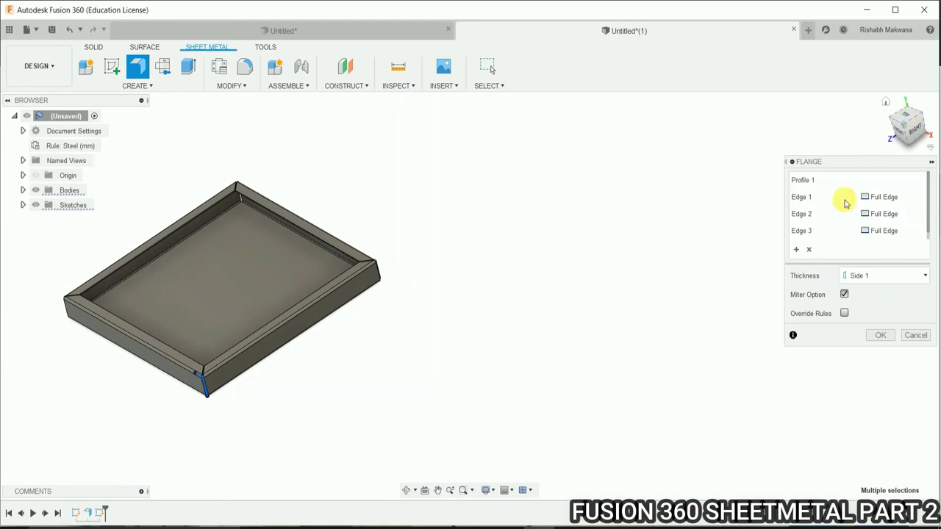
- Turn off the Miter option on the three-edge flange, leaving overlapping corners
scroll(576, 310, down, 2)
scroll(300, 391, up, 1)
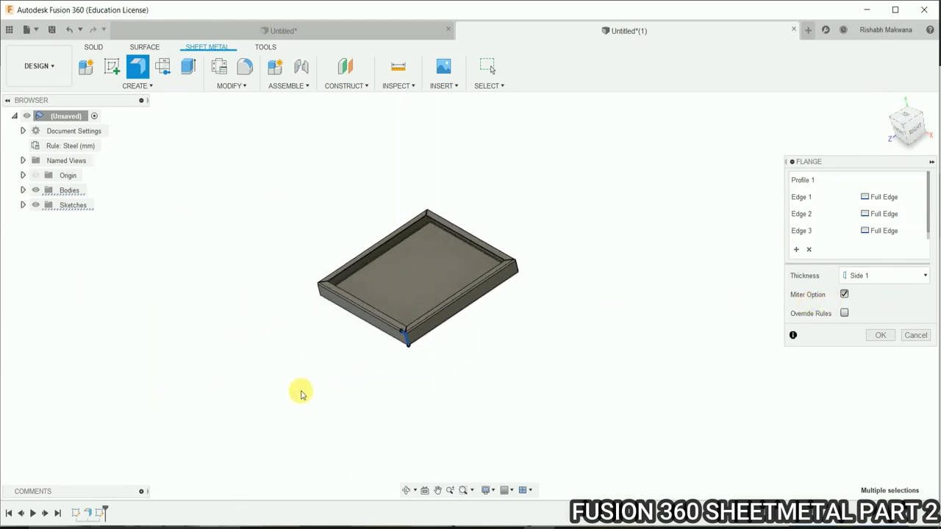
scroll(490, 279, up, 5)
scroll(484, 284, up, 3)
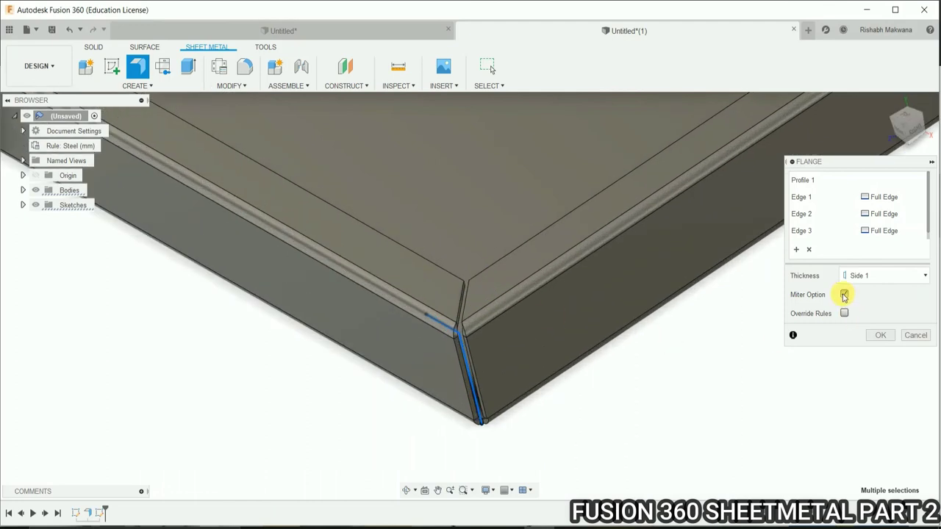
click(844, 294)
shift+middle_drag(655, 319, 476, 374)
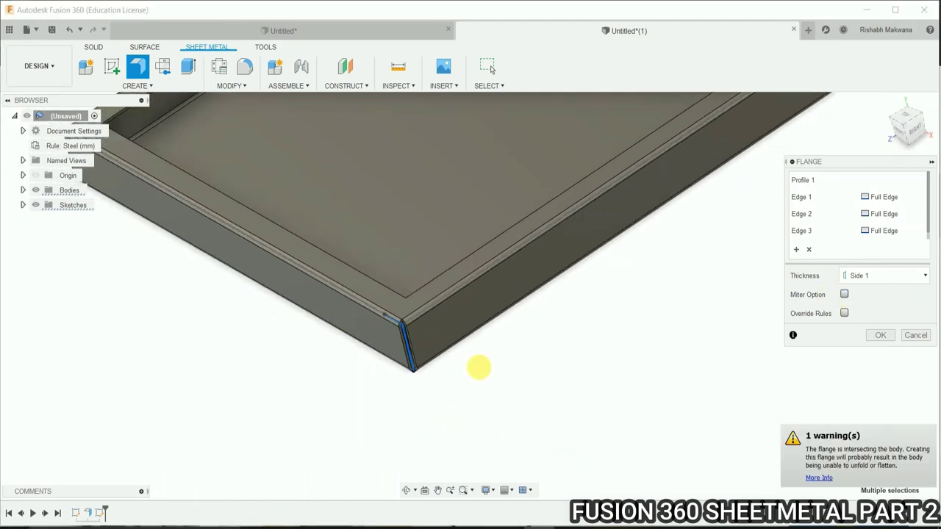
scroll(407, 356, down, 5)
scroll(414, 444, up, 5)
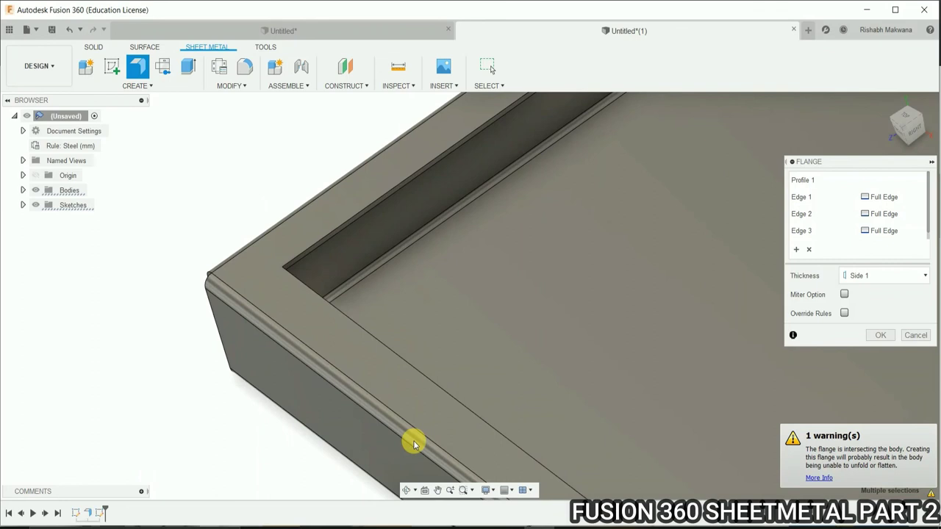
- Set the visual style to Shaded with Visible Edges Only and zoom into the corners
click(488, 490)
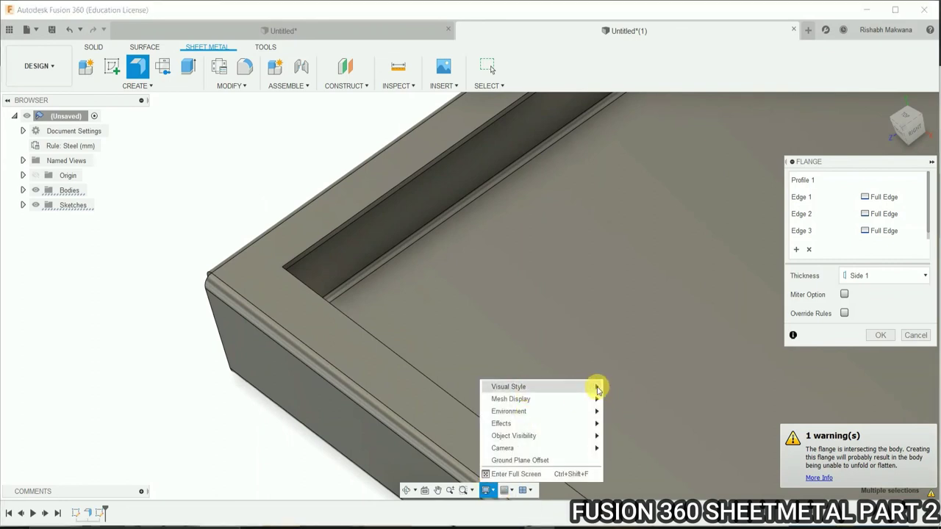
click(629, 413)
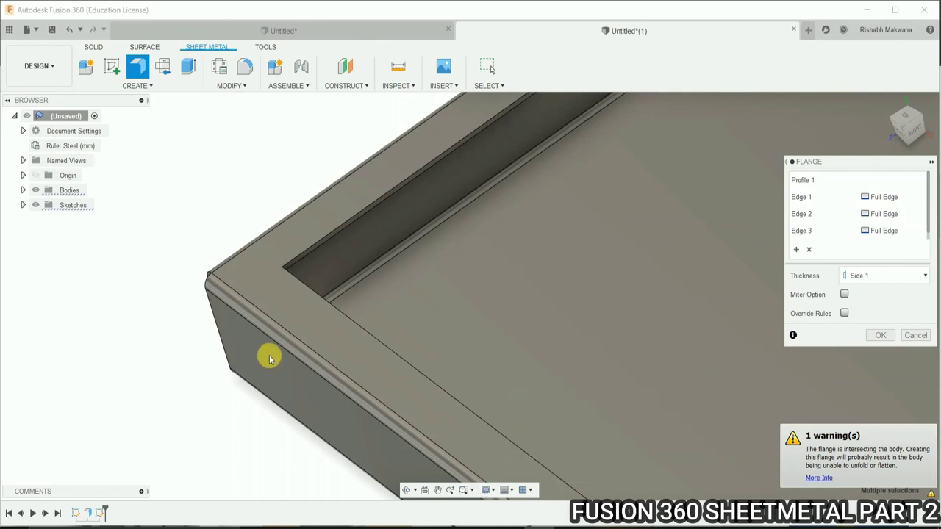
scroll(227, 273, down, 2)
scroll(184, 302, down, 3)
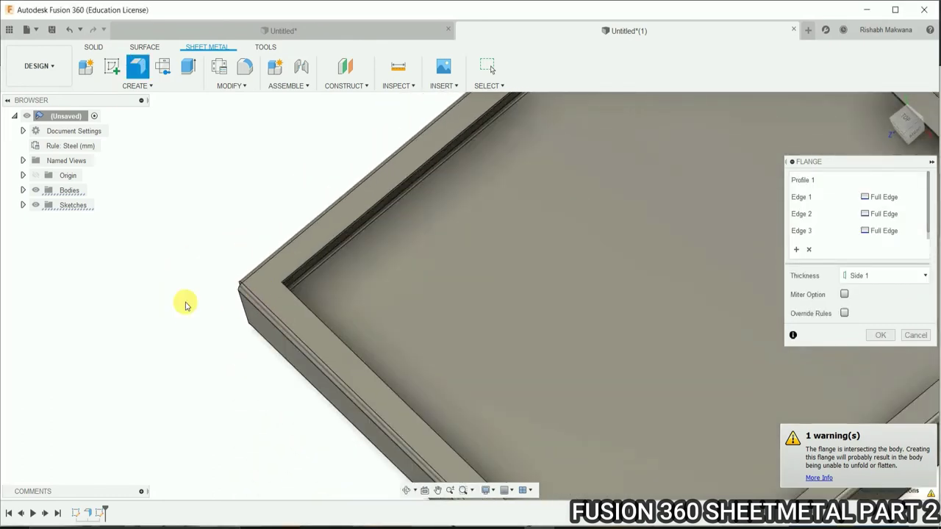
scroll(219, 368, down, 3)
scroll(294, 394, up, 4)
scroll(335, 390, up, 3)
scroll(334, 390, down, 2)
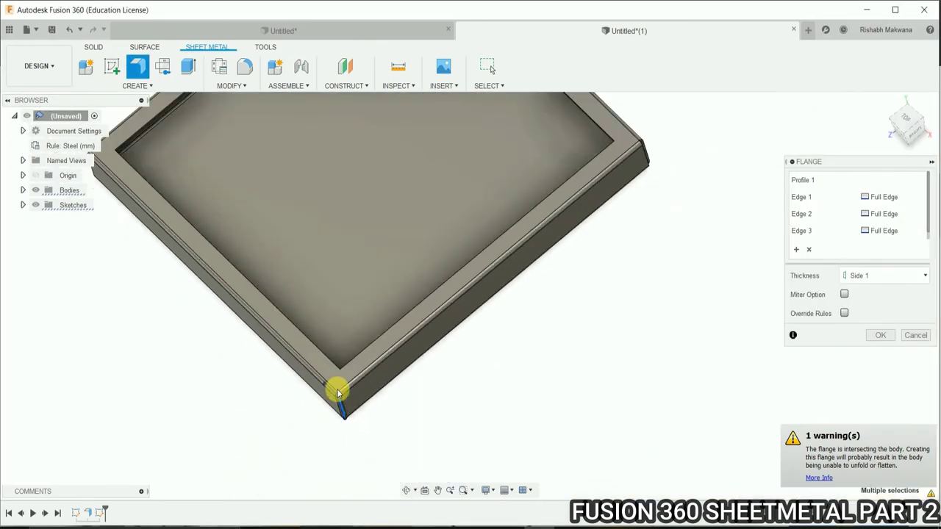
scroll(365, 176, down, 2)
scroll(390, 130, up, 3)
scroll(390, 129, up, 3)
scroll(352, 158, down, 2)
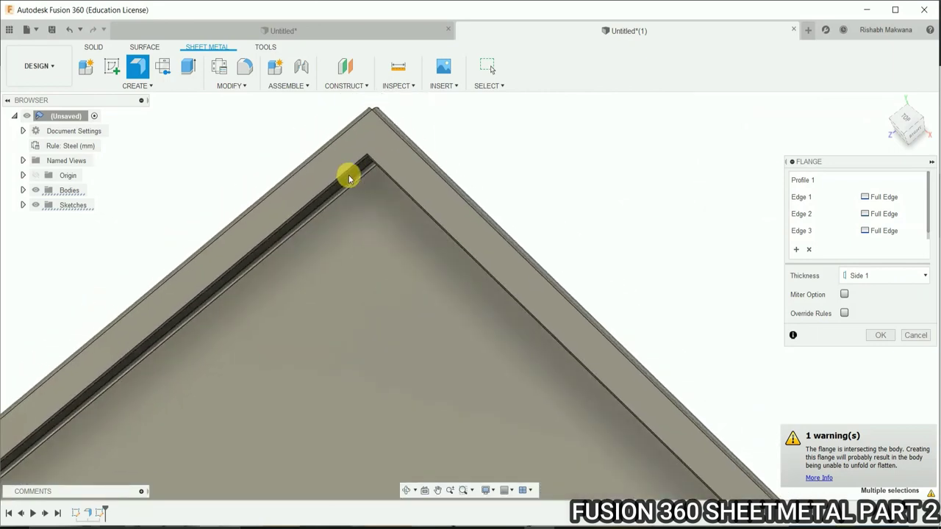
scroll(347, 178, down, 2)
scroll(346, 151, up, 3)
scroll(357, 141, up, 2)
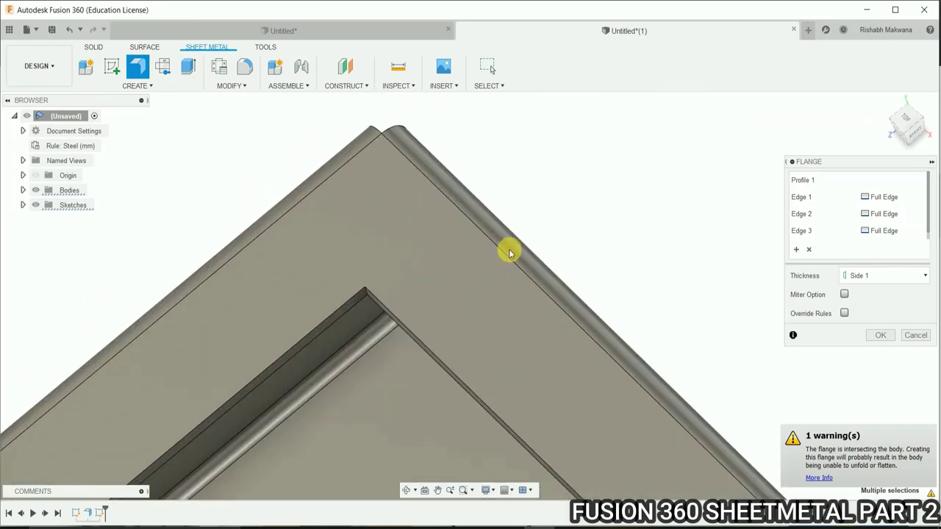
- Re-enable the Miter option so the flange corners are mitred again
click(843, 295)
scroll(358, 249, down, 2)
scroll(351, 234, down, 2)
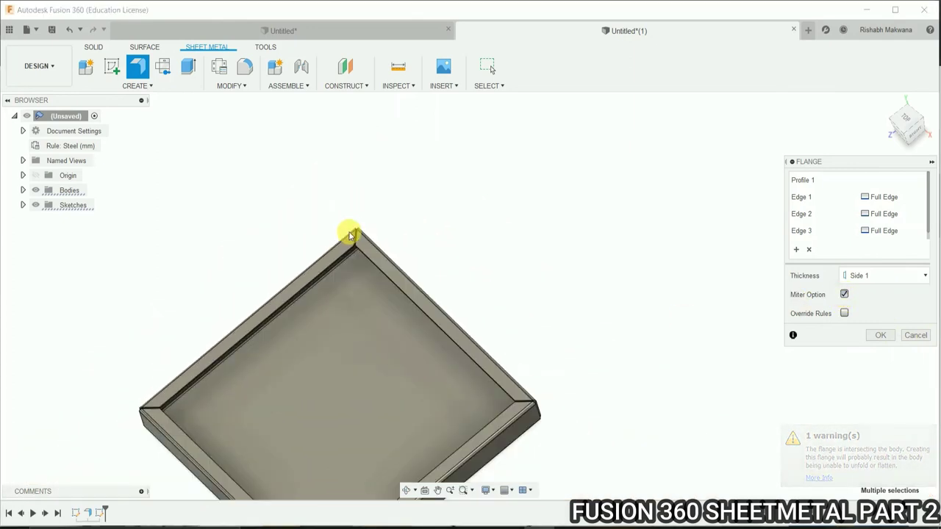
scroll(460, 296, down, 2)
scroll(378, 269, up, 4)
scroll(449, 296, up, 2)
scroll(386, 306, up, 2)
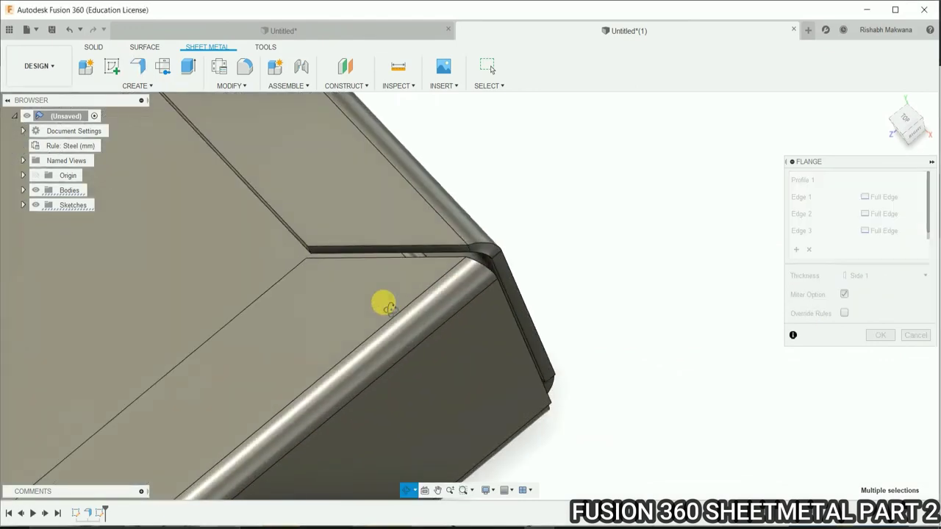
scroll(387, 307, down, 2)
scroll(351, 315, down, 2)
scroll(380, 302, down, 2)
scroll(402, 292, down, 2)
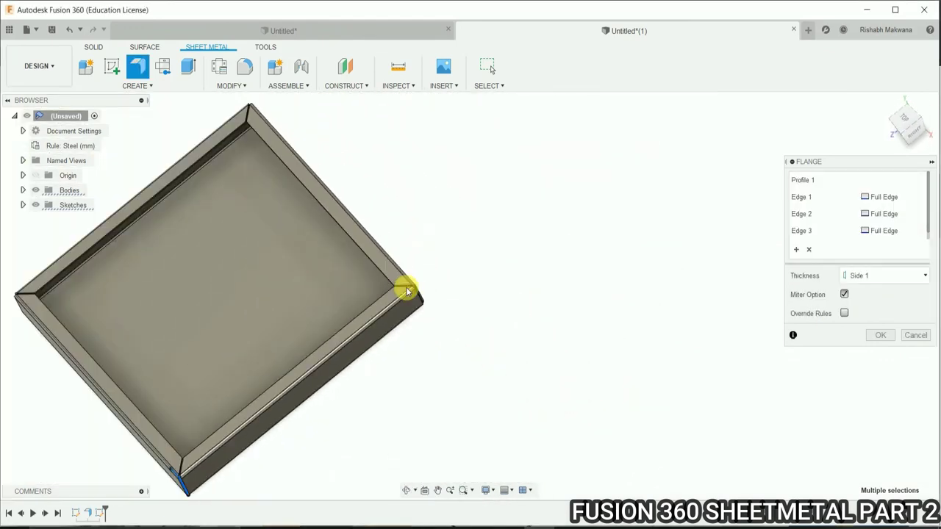
scroll(300, 361, down, 2)
scroll(322, 388, up, 5)
- Orbit and zoom around the tray to inspect the mitred corner joints
shift+middle_drag(348, 387, 380, 379)
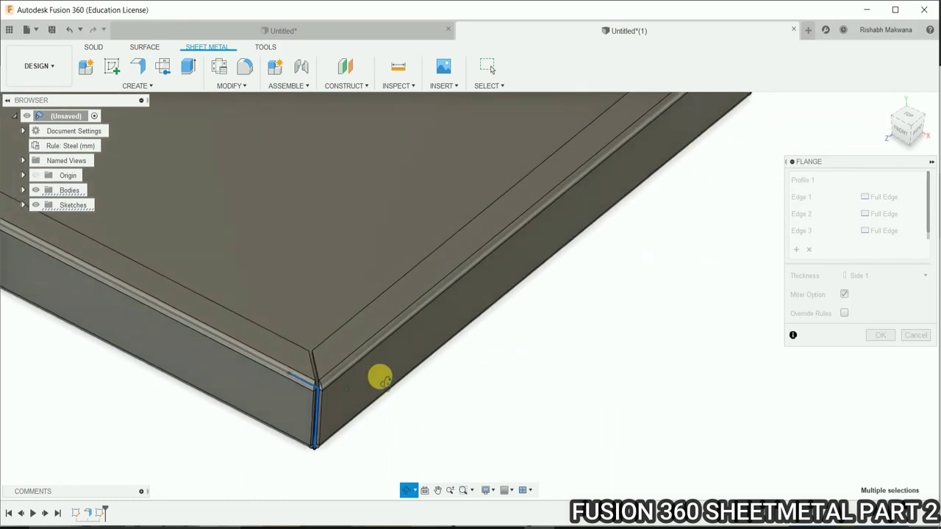
scroll(380, 378, down, 5)
scroll(504, 389, down, 2)
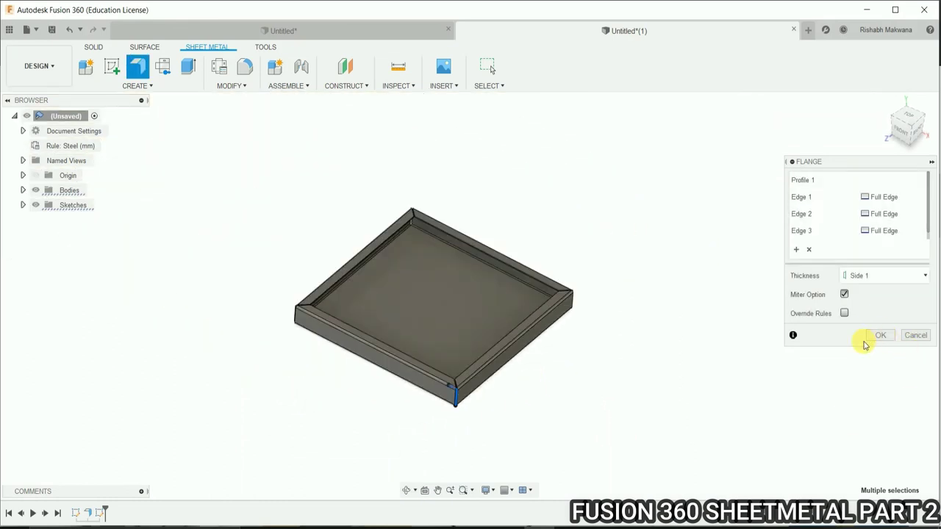
scroll(443, 420, up, 4)
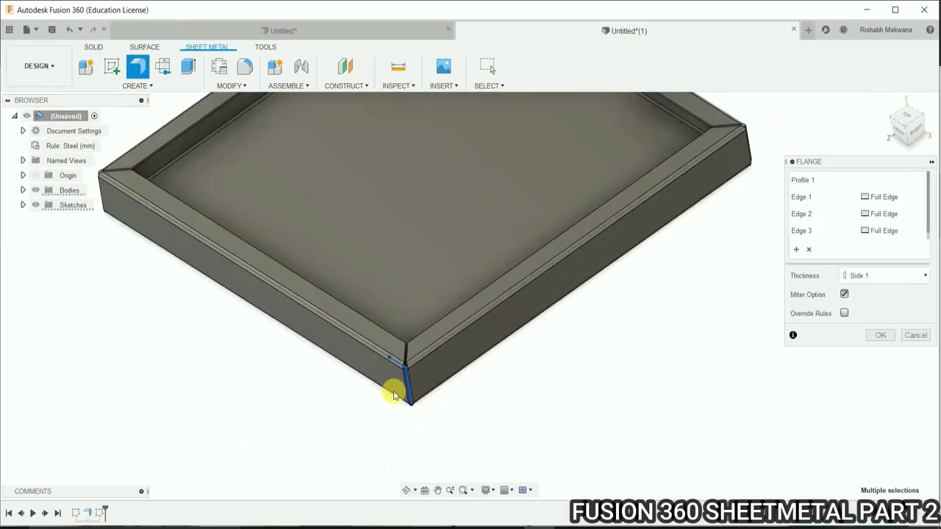
scroll(318, 377, down, 2)
scroll(458, 386, down, 2)
mouse_move(458, 387)
shift+middle_down()
mouse_move(437, 399)
mouse_move(330, 361)
shift+middle_up()
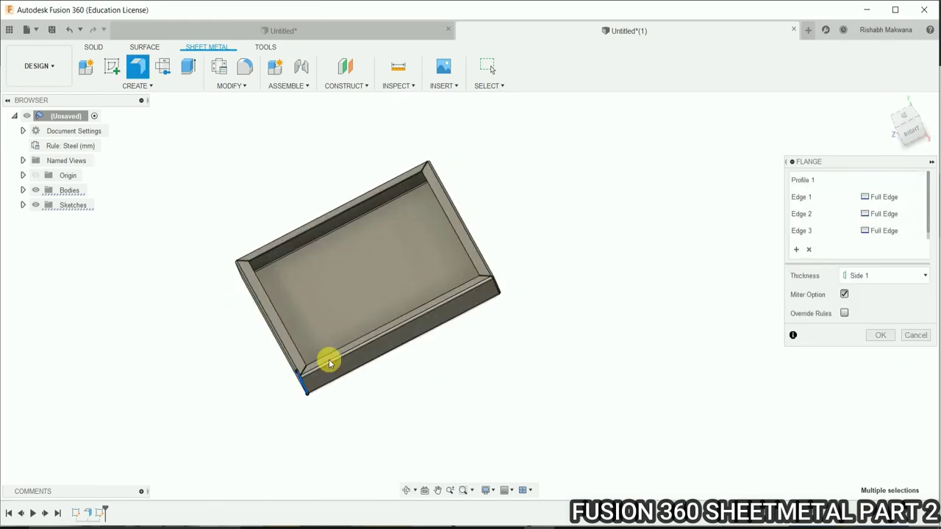
scroll(326, 407, up, 3)
mouse_move(326, 407)
shift+middle_down()
mouse_move(353, 410)
mouse_move(375, 361)
shift+middle_up()
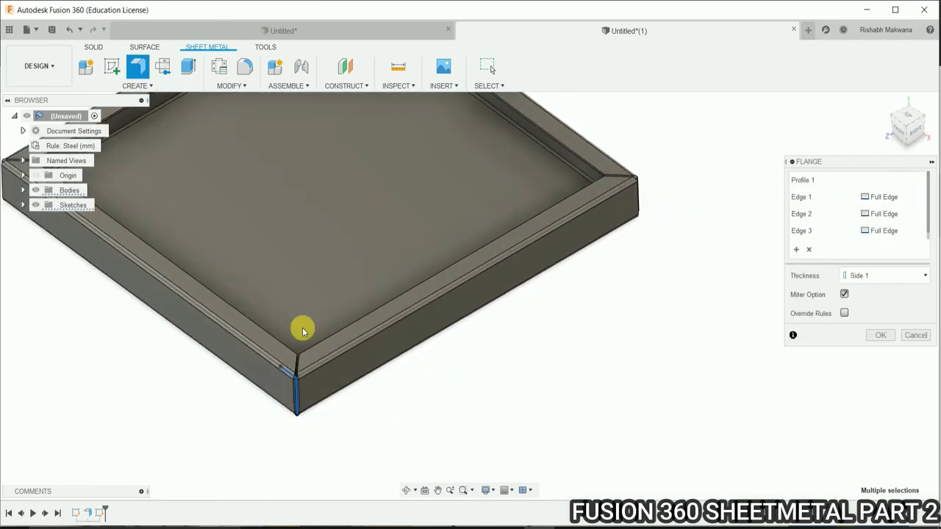
scroll(479, 355, down, 2)
scroll(329, 374, up, 2)
scroll(340, 378, up, 2)
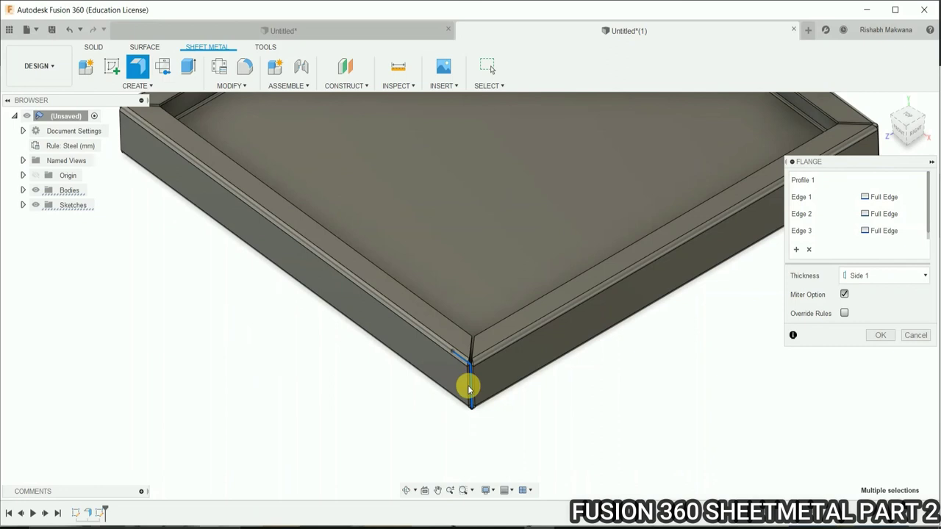
scroll(466, 384, up, 3)
scroll(336, 330, down, 2)
scroll(384, 351, down, 2)
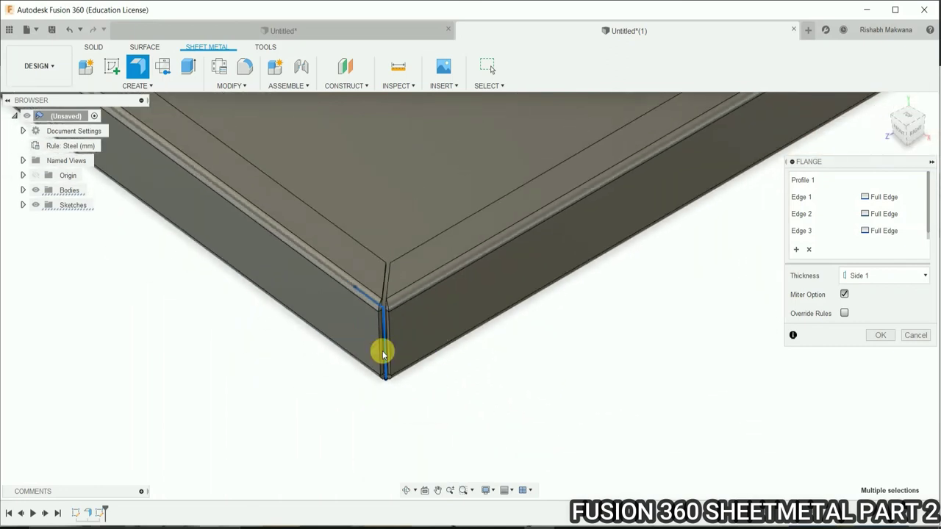
scroll(385, 351, down, 2)
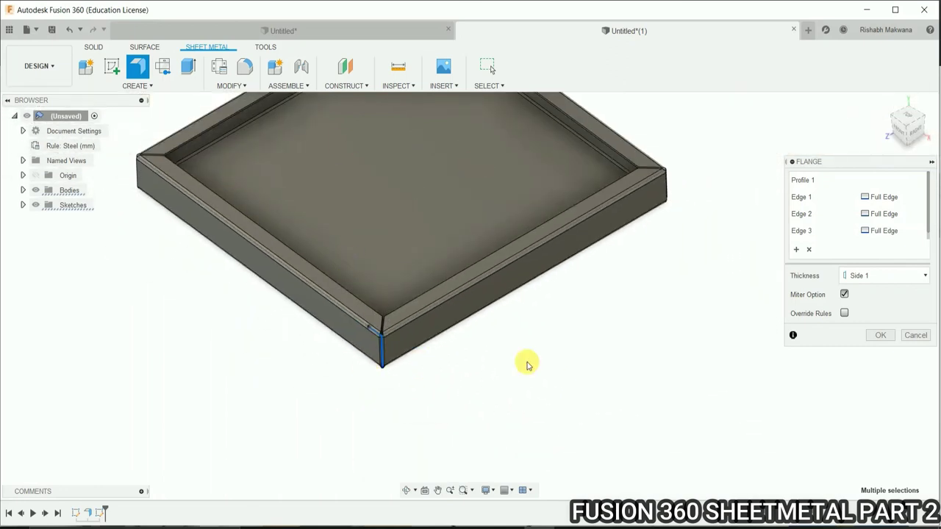
- Confirm the Flange dialog to create the three mitred flanges
click(879, 335)
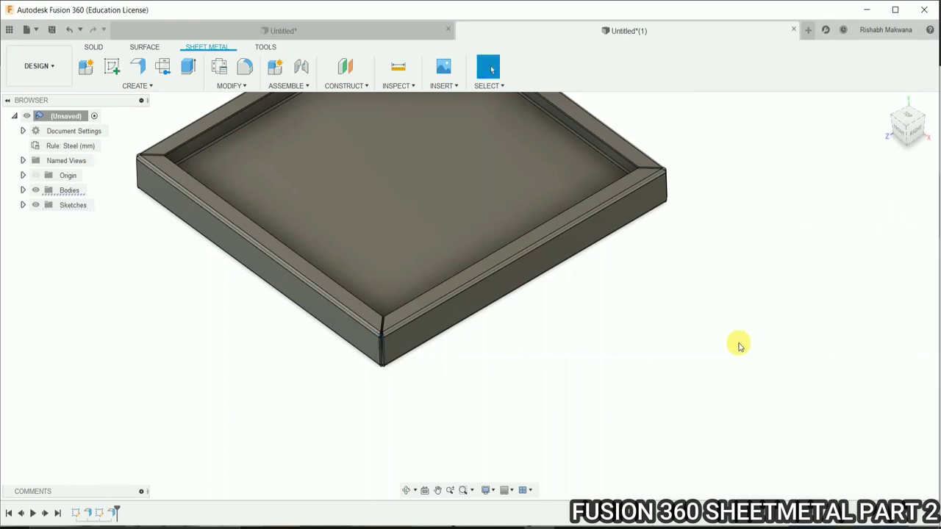